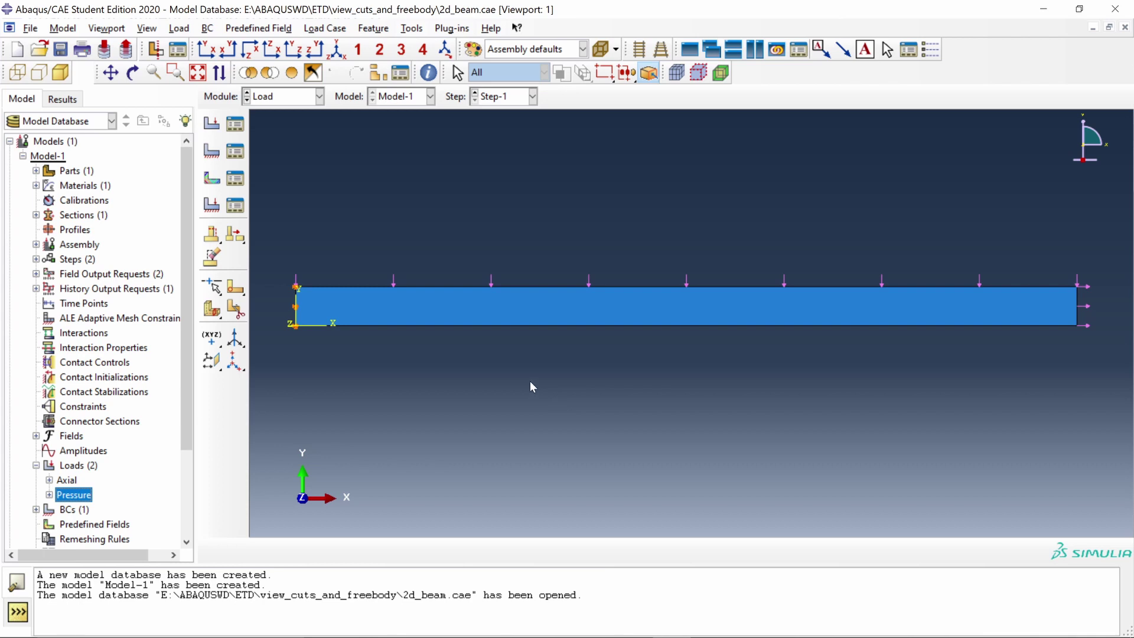
Step: Display Part-1's quadrilateral mesh in the Mesh module and expand the field output requests
left_click(319, 96)
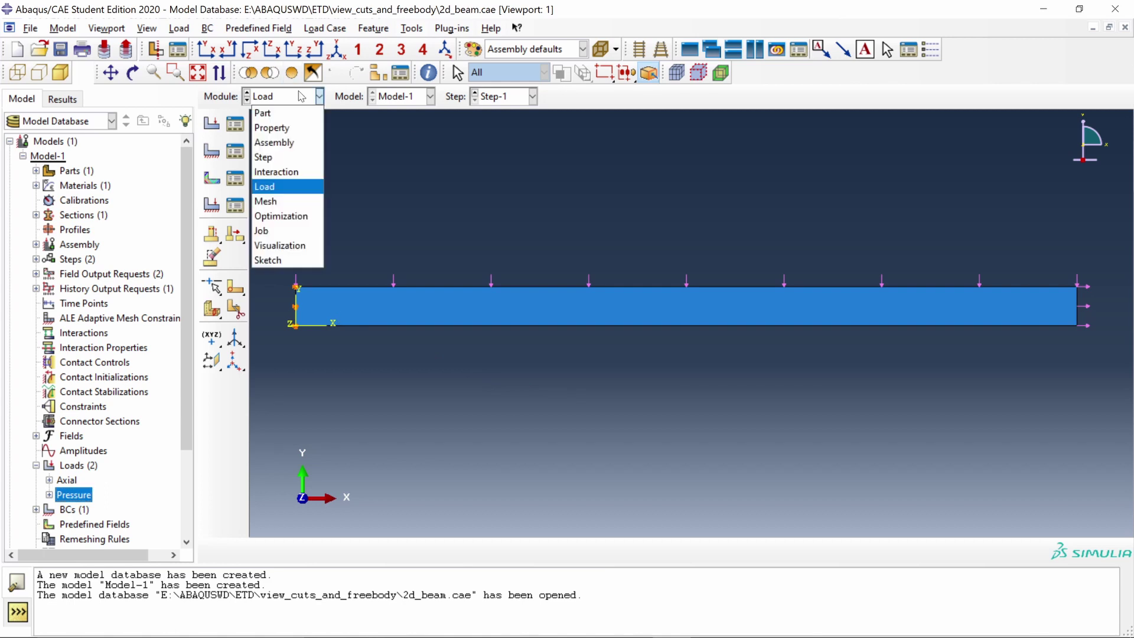
left_click(285, 187)
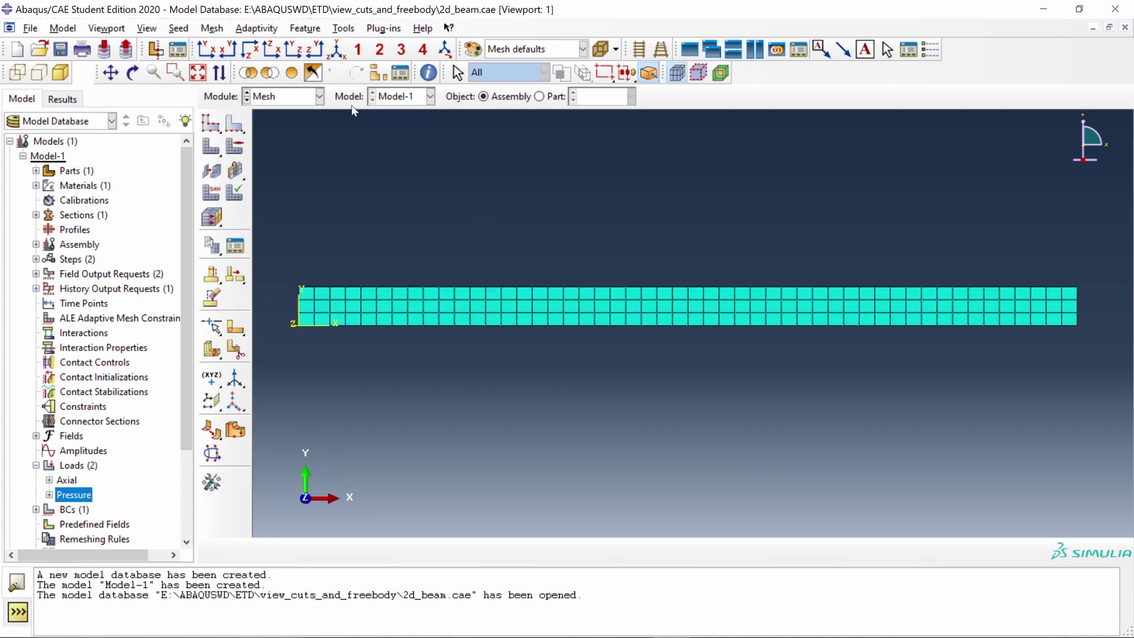
left_click(550, 97)
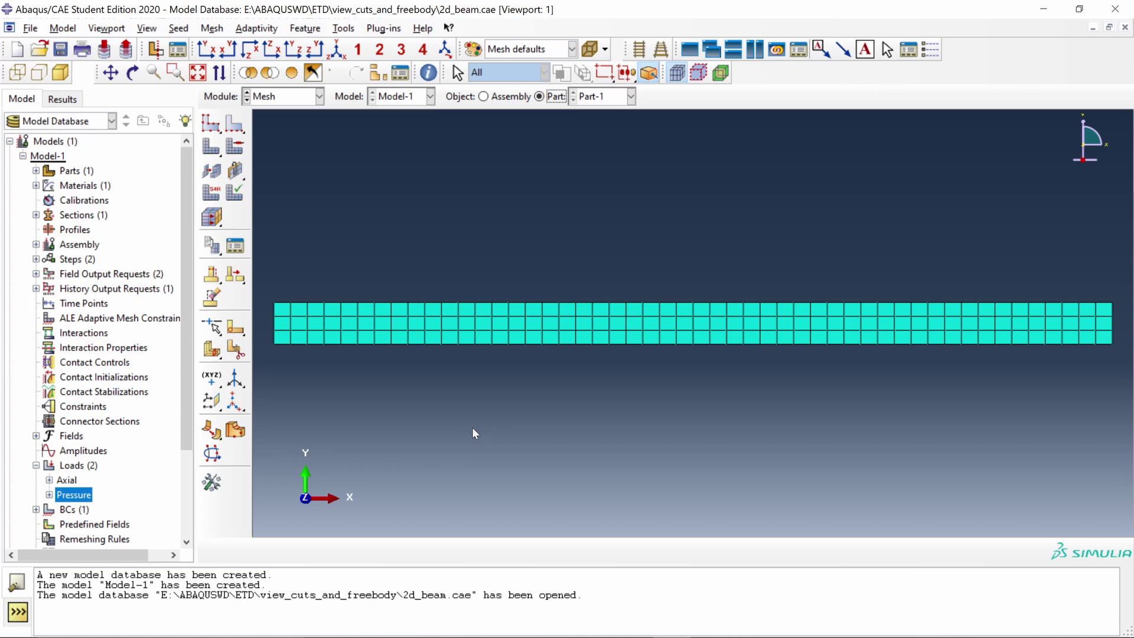
left_click(36, 274)
Step: Review F-Output-2 and confirm it requests NFORC under Forces/Reactions
double_click(89, 304)
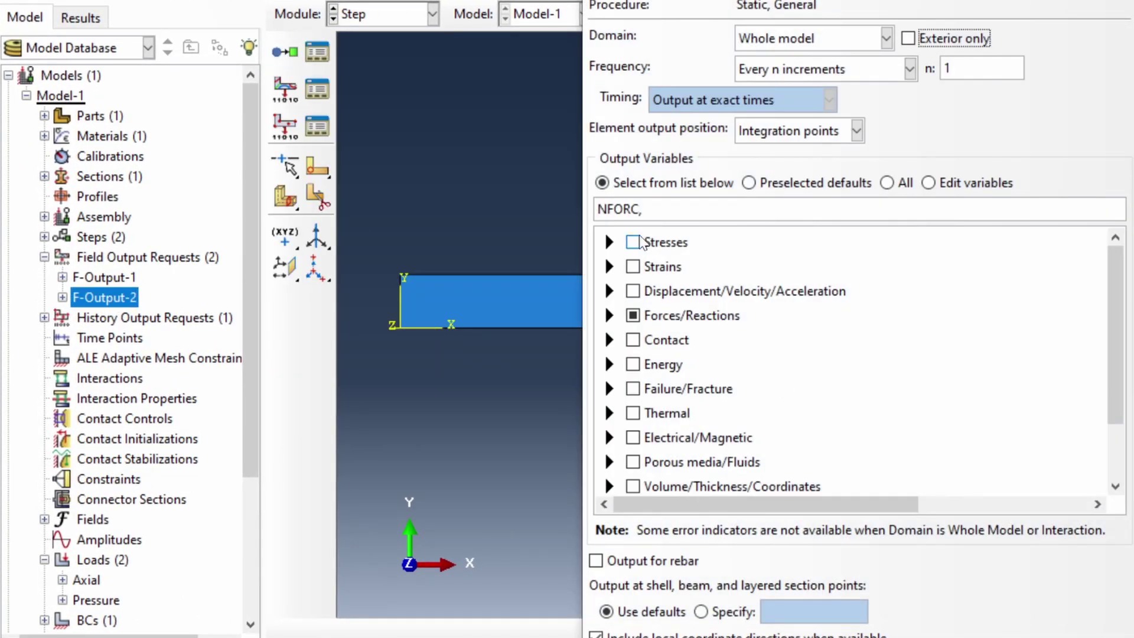
left_click(609, 317)
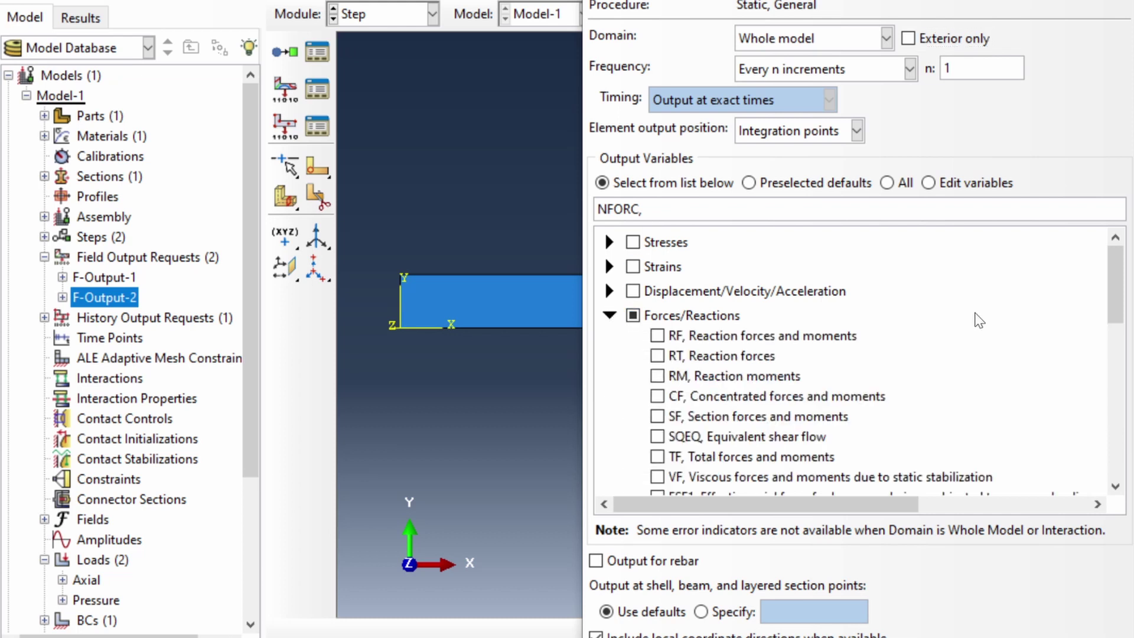
scroll(979, 320, "down", 2)
scroll(979, 319, "down", 2)
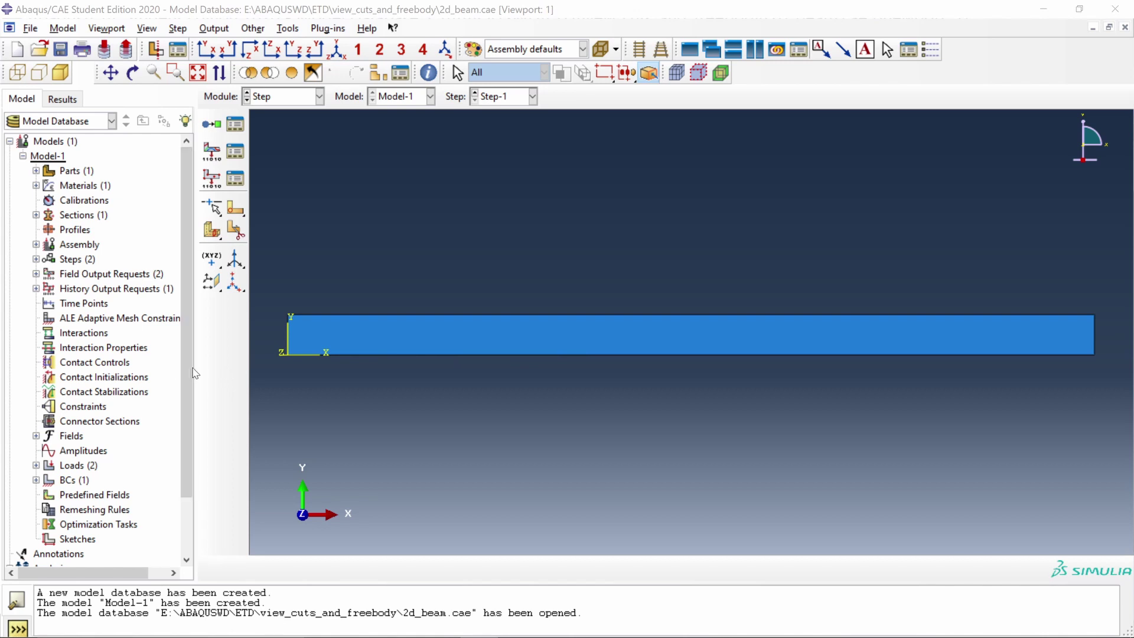
scroll(182, 449, "down", 2)
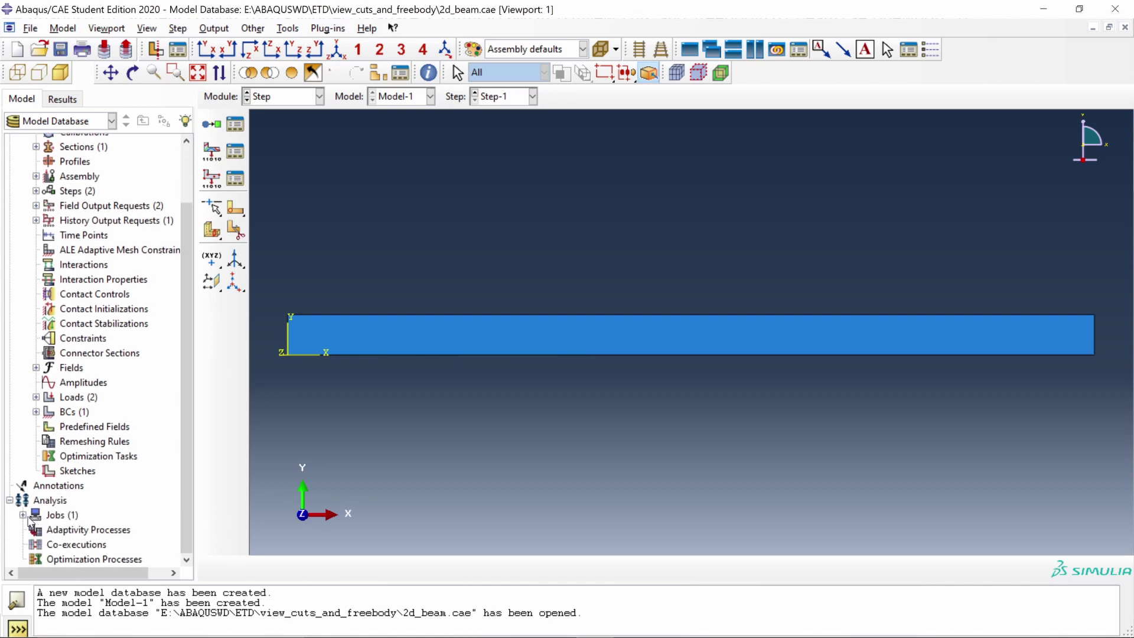
Step: Open the 2d_beam job results and plot displacement (U) contours on the deformed beam
left_click(25, 515)
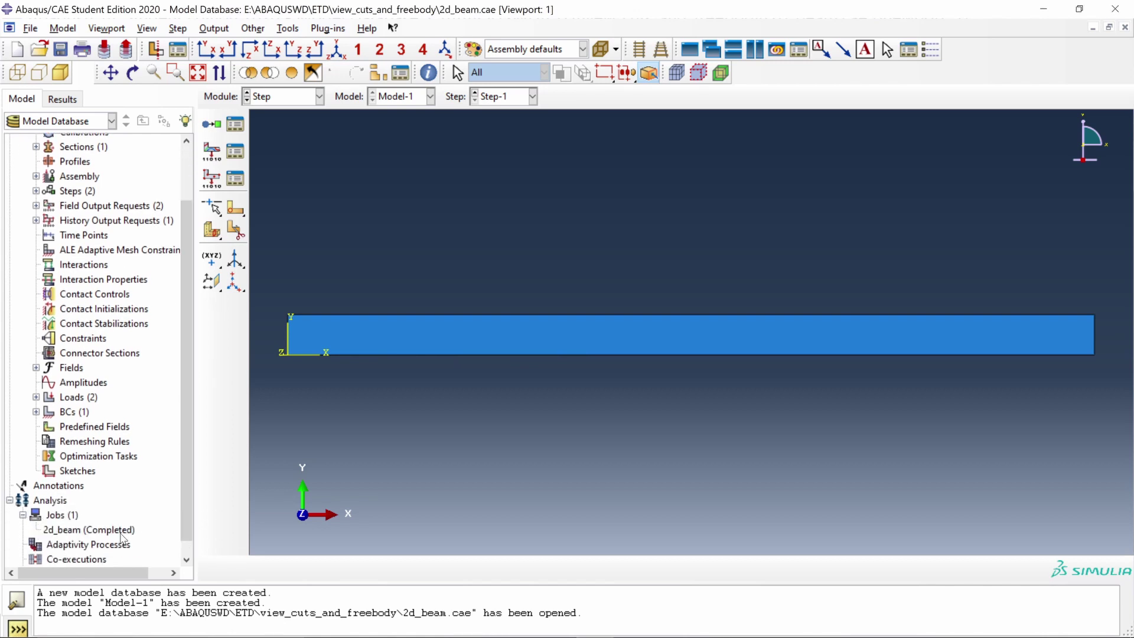
right_click(120, 534)
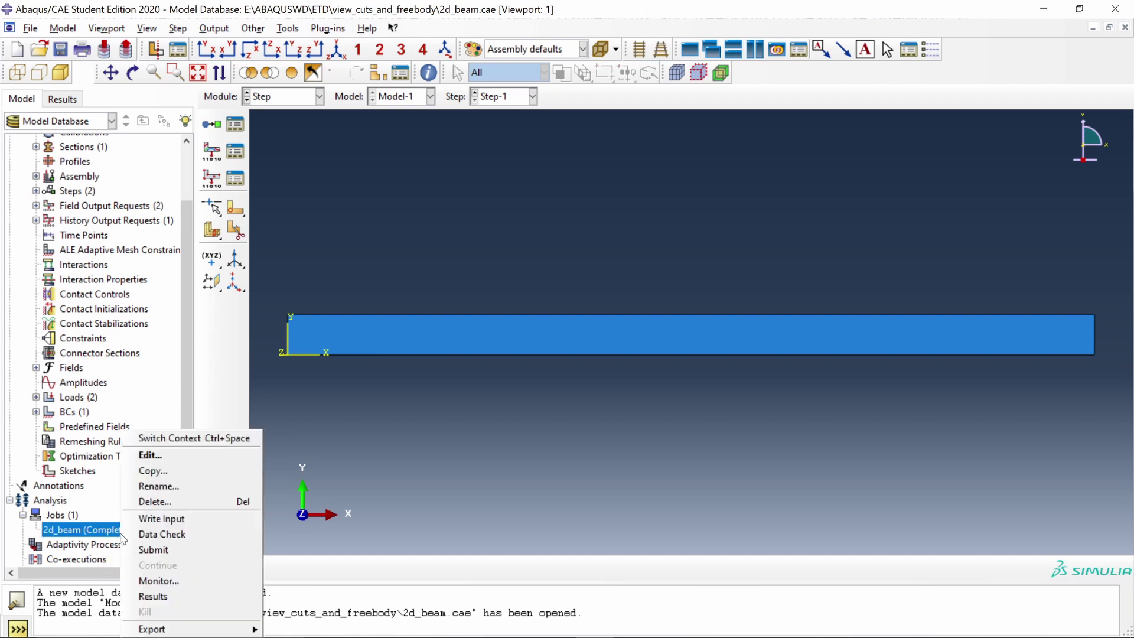
left_click(174, 603)
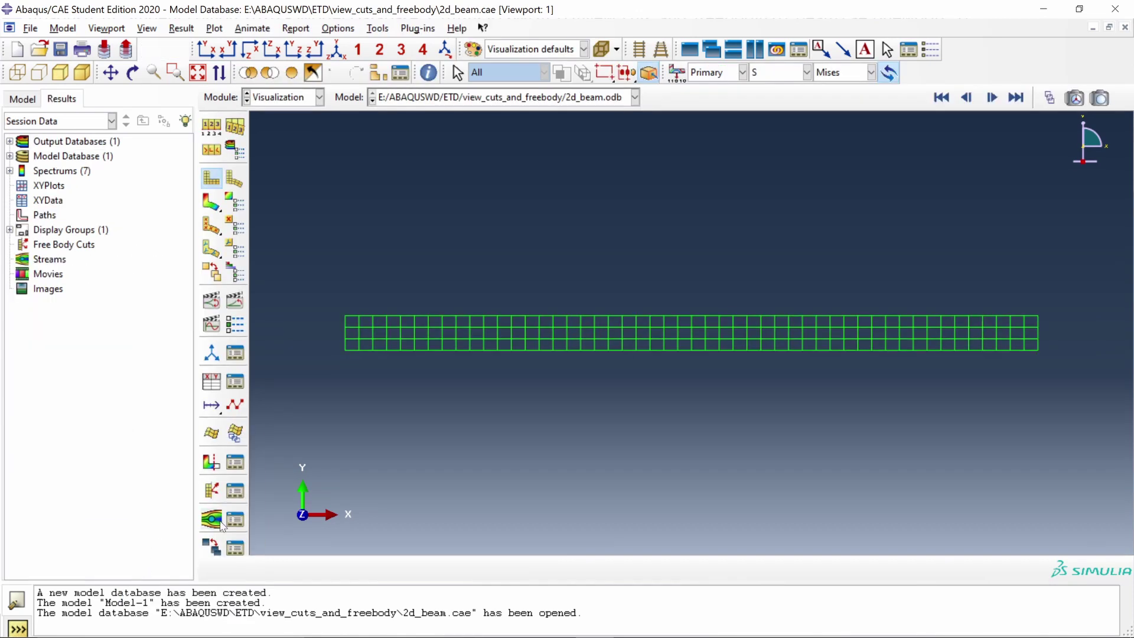
left_click(213, 202)
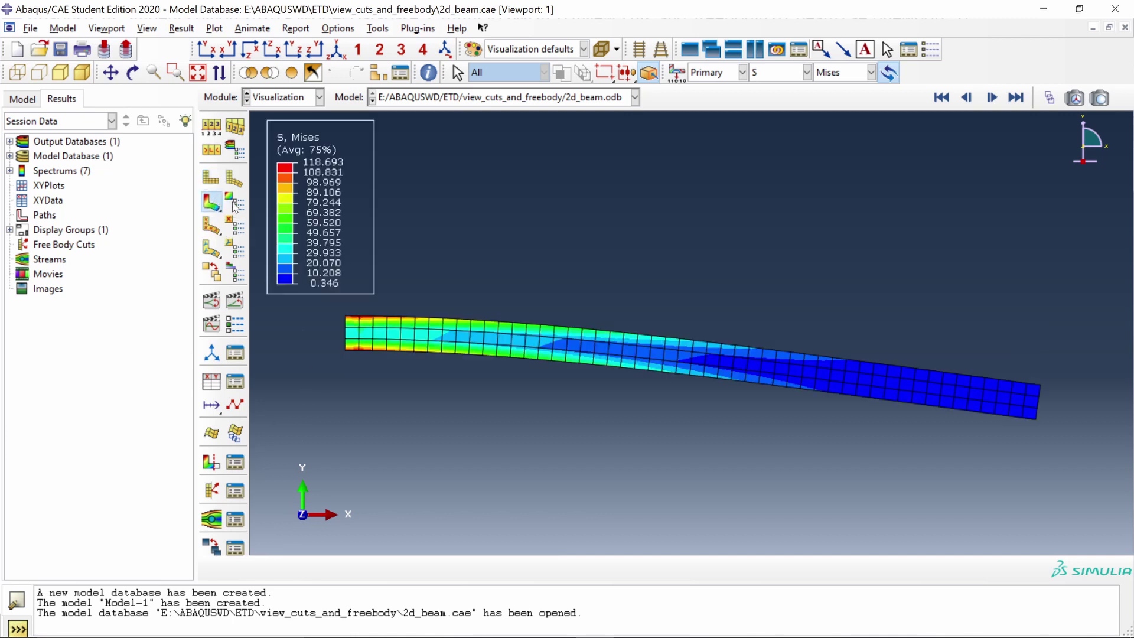
left_click(780, 72)
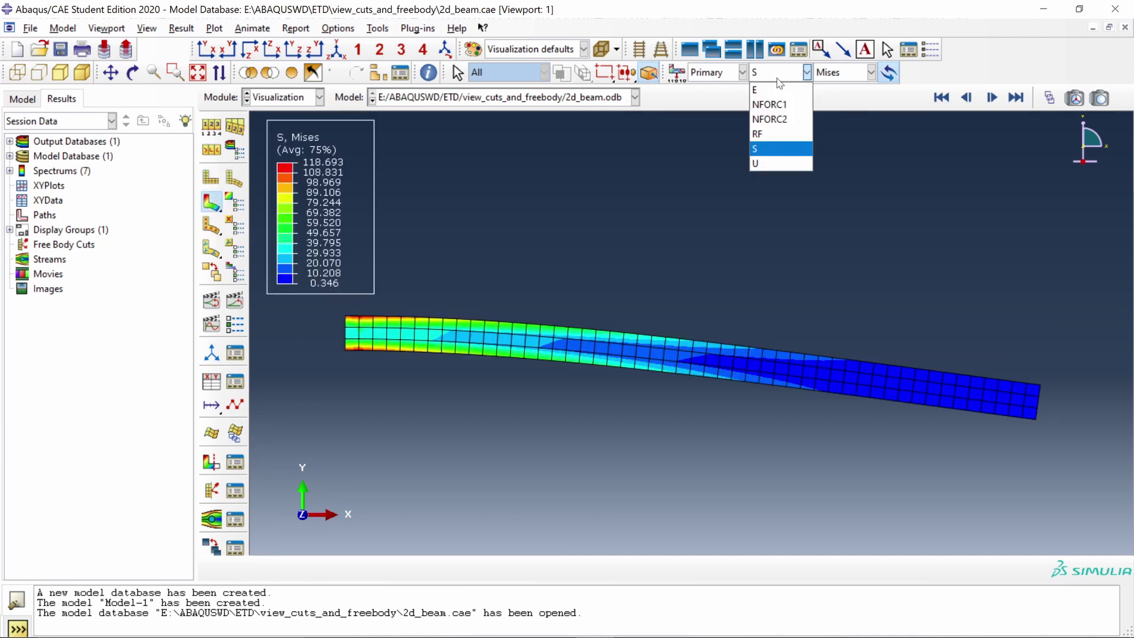
left_click(767, 165)
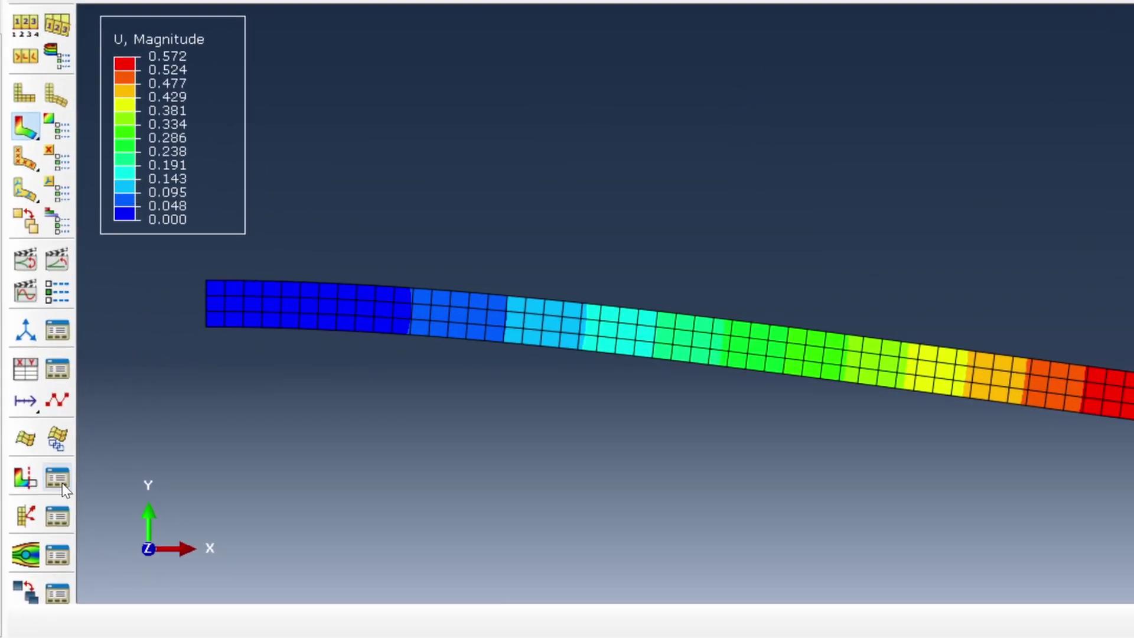
Step: Enable the X-Plane view cut and position it near the middle of the beam
left_click(59, 483)
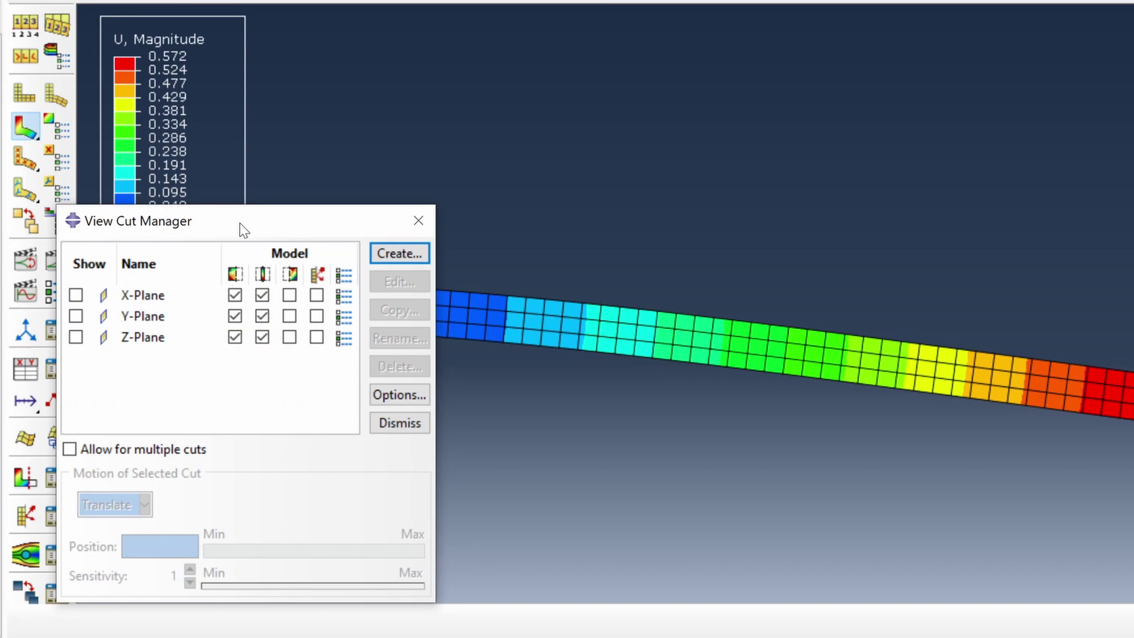
left_click(75, 295)
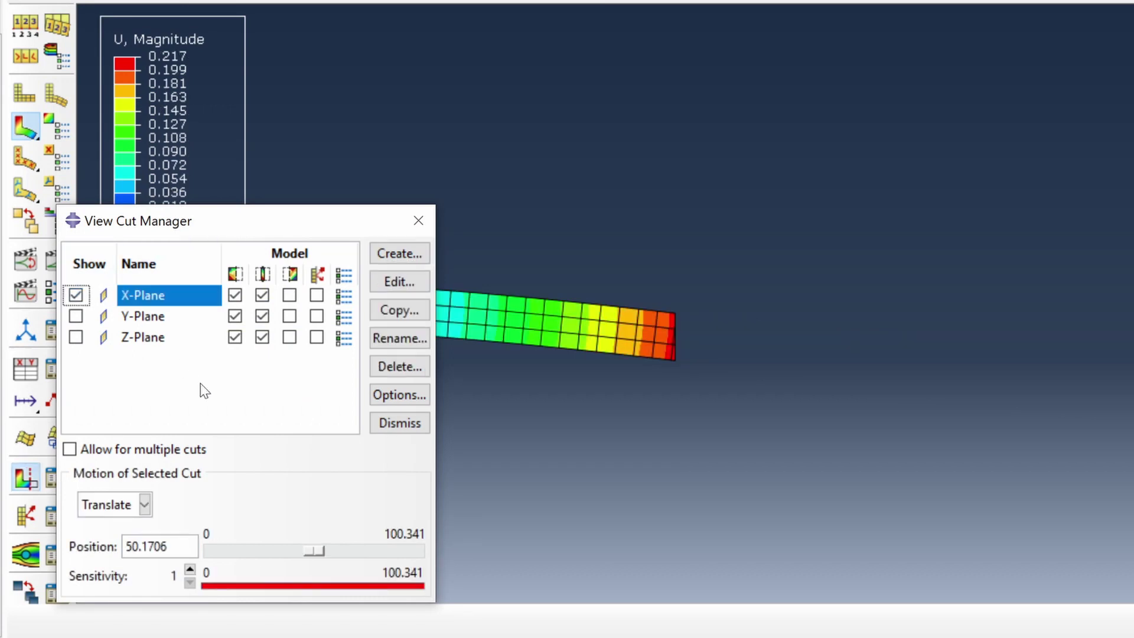
key("BackSpace")
key("BackSpace")
key("BackSpace")
key("BackSpace")
key("BackSpace")
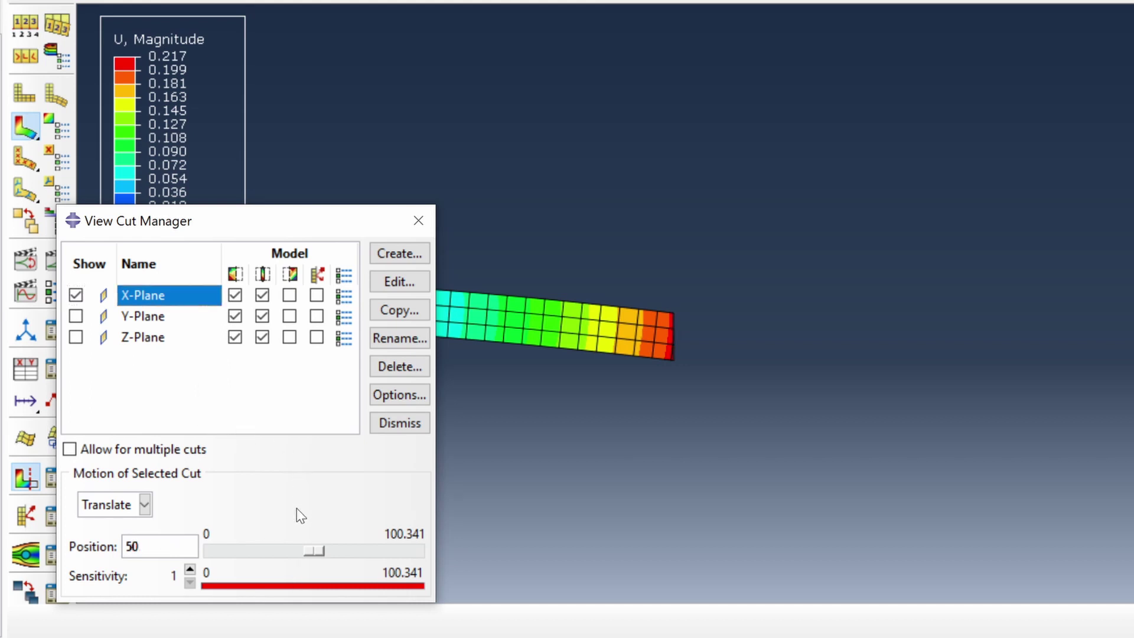
mouse_move(314, 550)
left_mouse_down()
mouse_move(357, 555)
mouse_move(300, 556)
mouse_move(330, 556)
left_mouse_up()
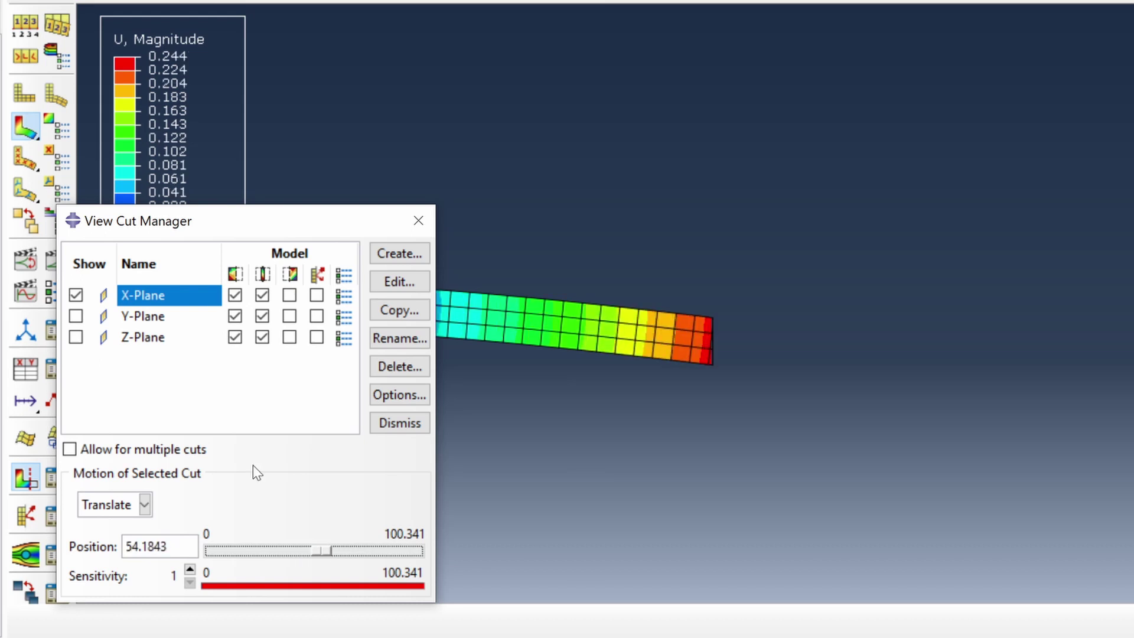
Step: Show only the beam beyond the cut, with free body force arrows at the cut face
left_click(290, 295)
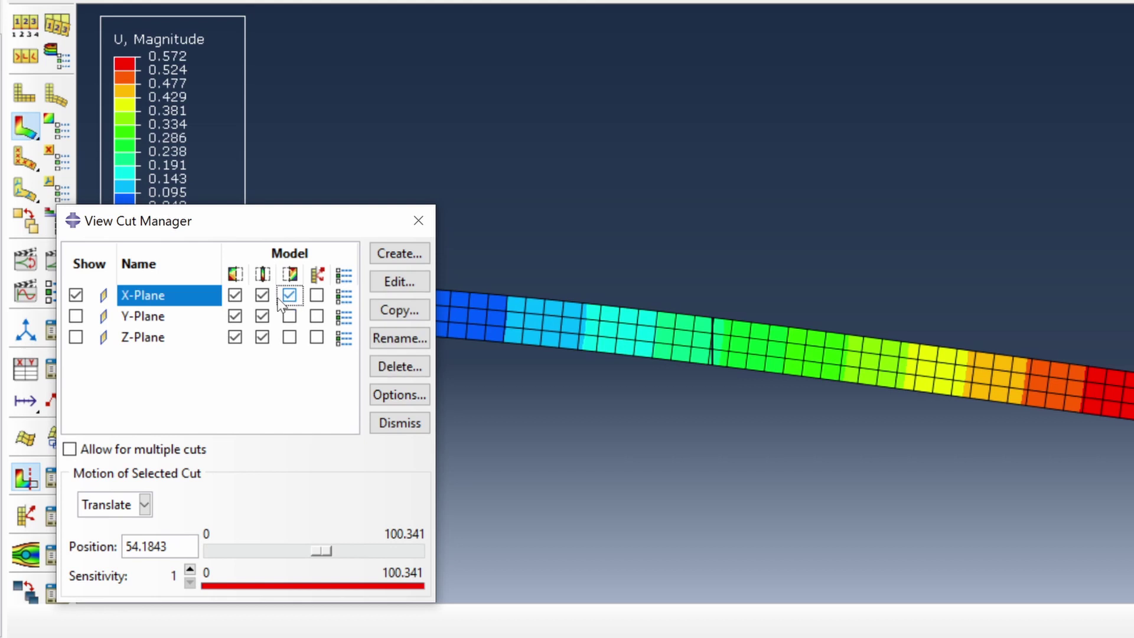
left_click(234, 295)
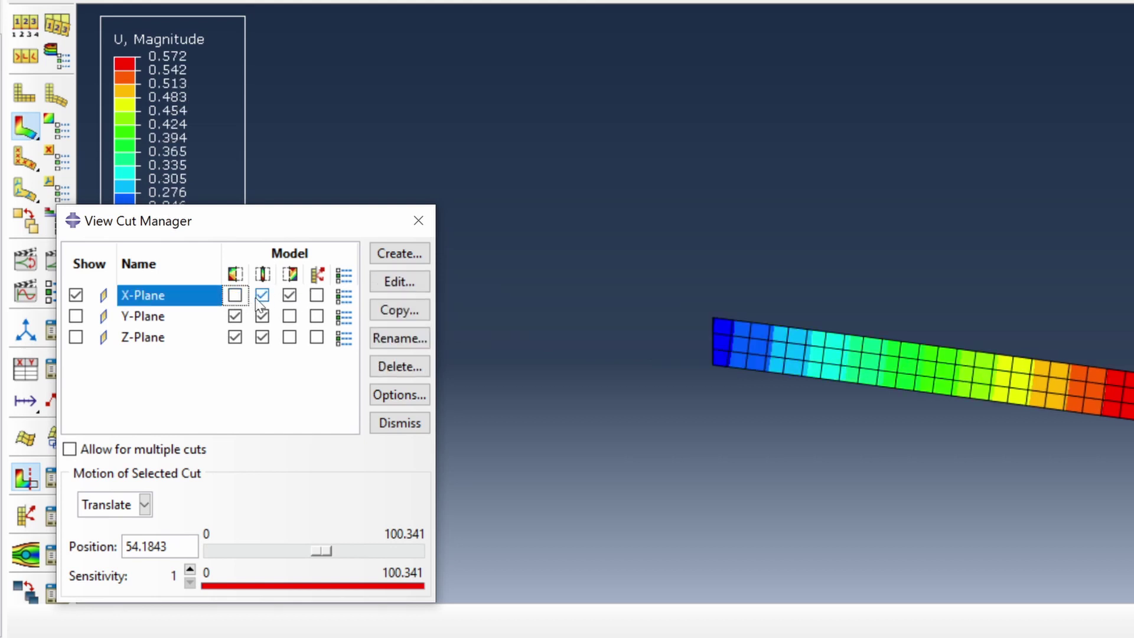
left_click(316, 295)
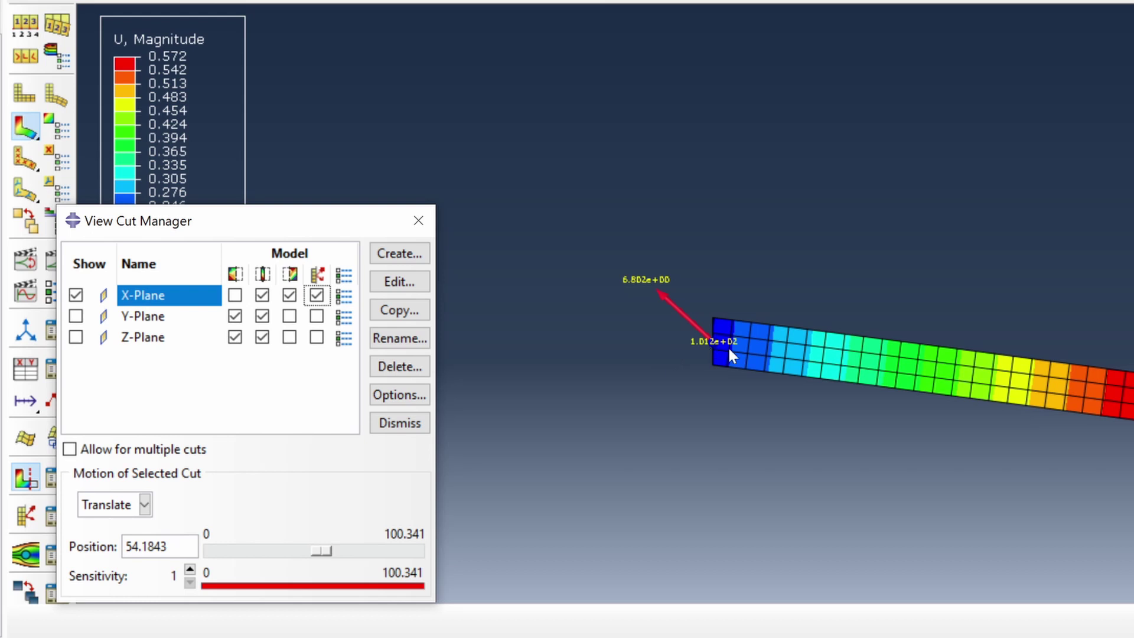
mouse_move(750, 325)
left_mouse_down("ctrl+alt")
mouse_move(817, 376)
mouse_move(671, 278)
left_mouse_up("ctrl+alt")
scroll(679, 302, "up", 3)
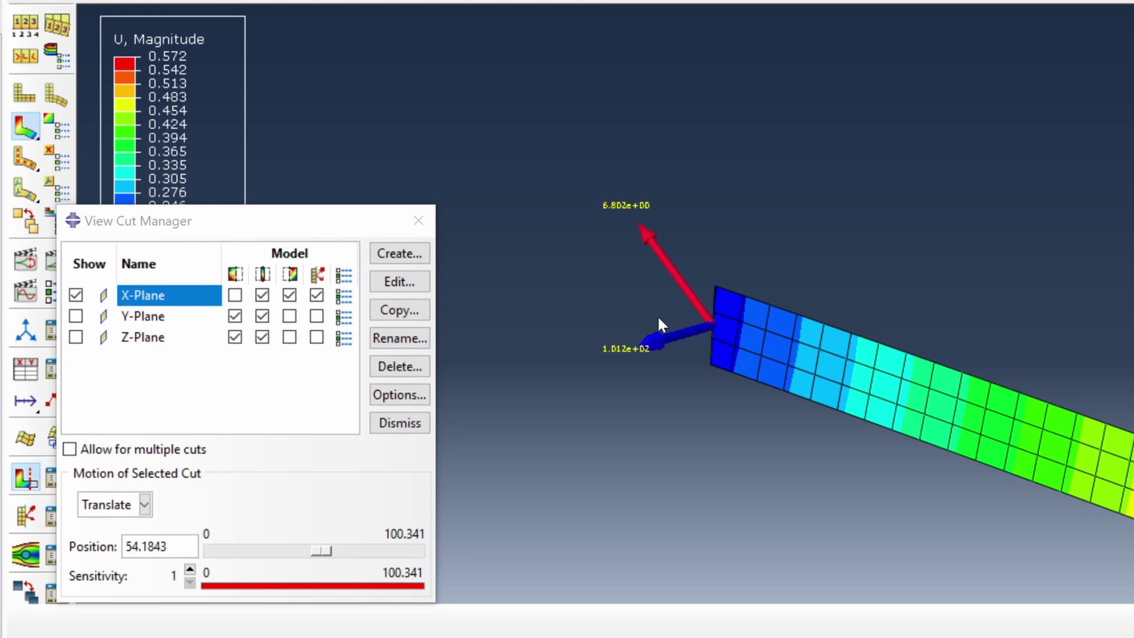
left_click_drag(276, 222, 348, 114)
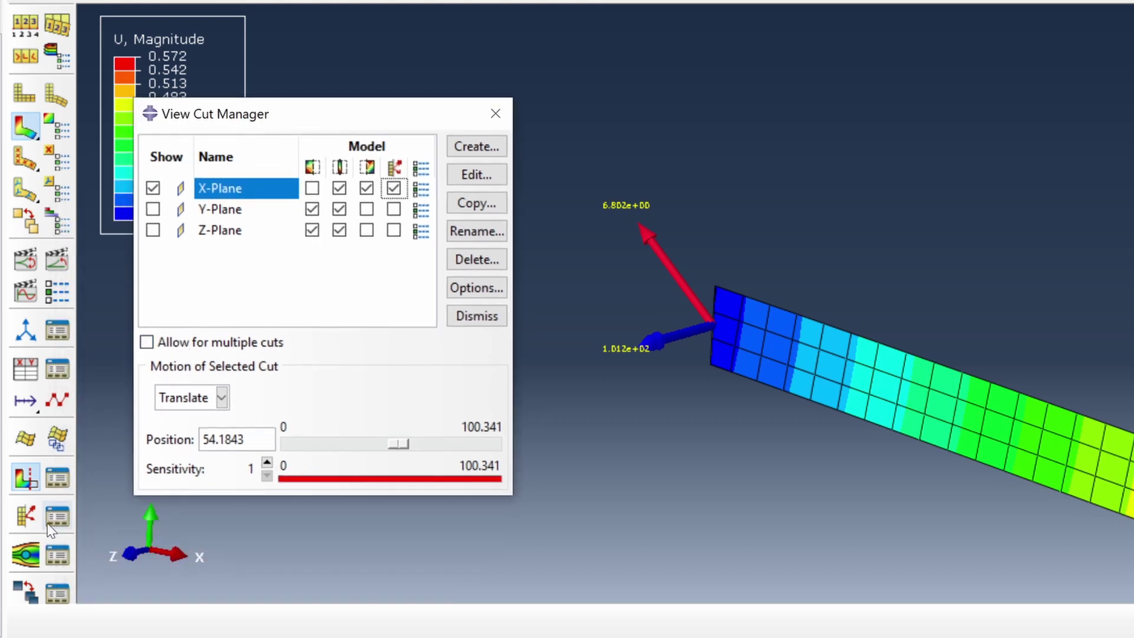
Step: Set the free body vector display to Component and apply it
left_click(57, 519)
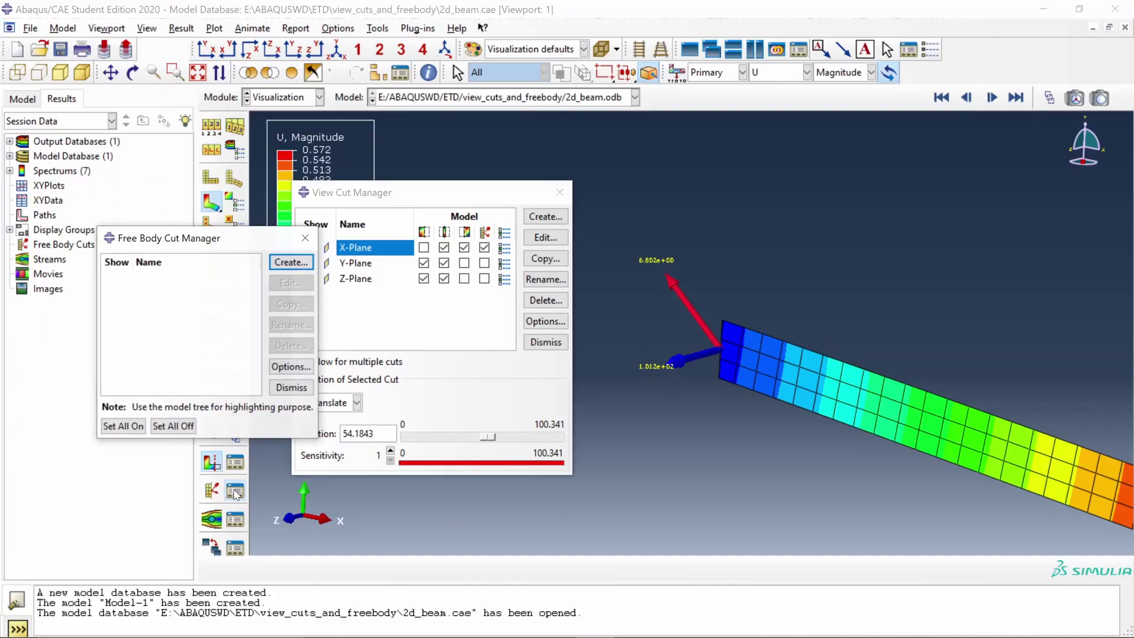
left_click(292, 367)
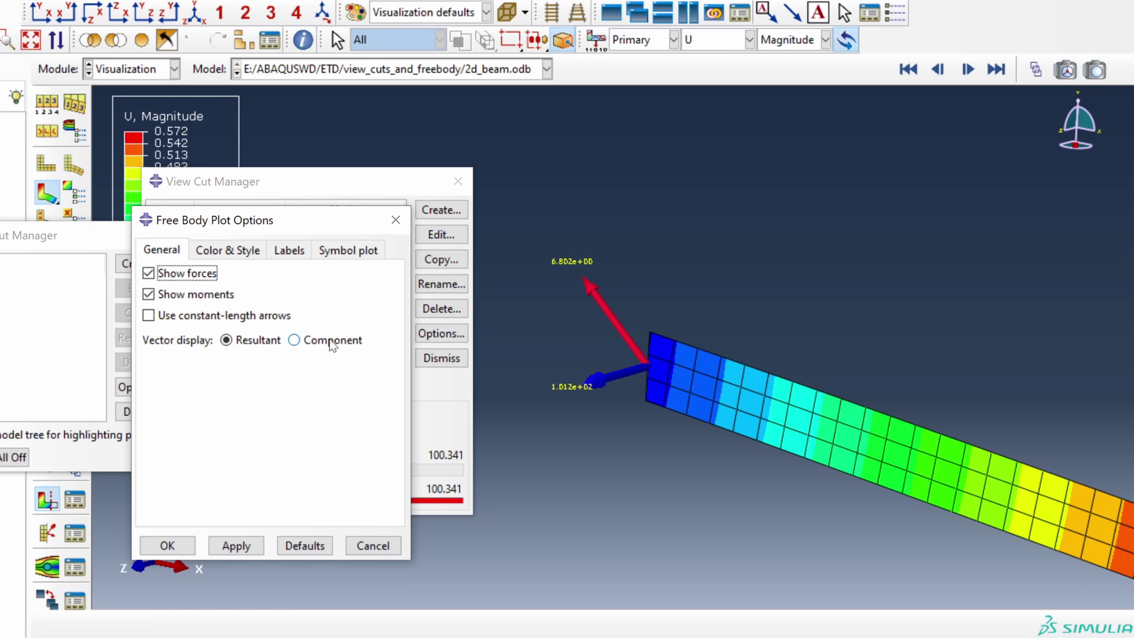
left_click(332, 344)
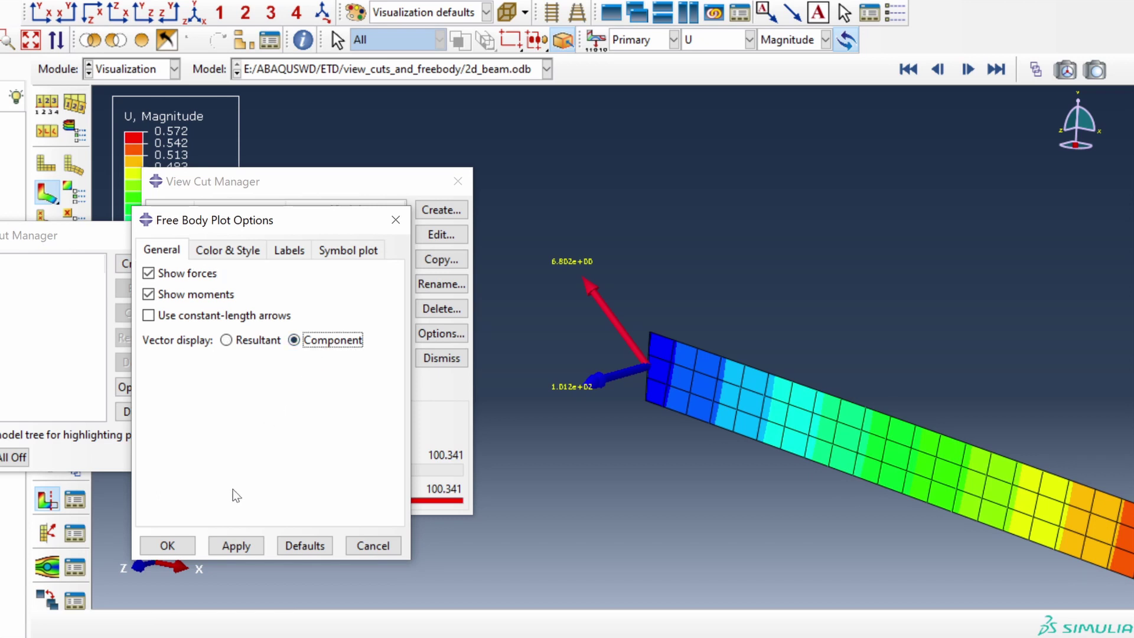
left_click(234, 547)
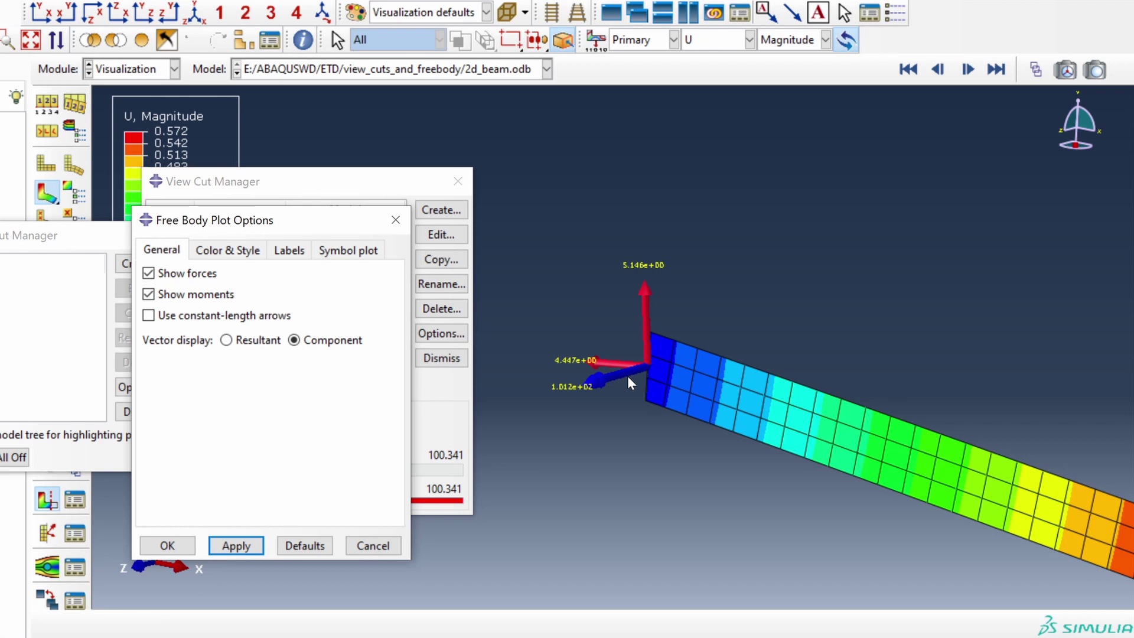
Step: Set new colours for the first two force component arrows
left_click(226, 251)
left_click(293, 322)
left_click(147, 409)
left_click(292, 341)
left_click(156, 410)
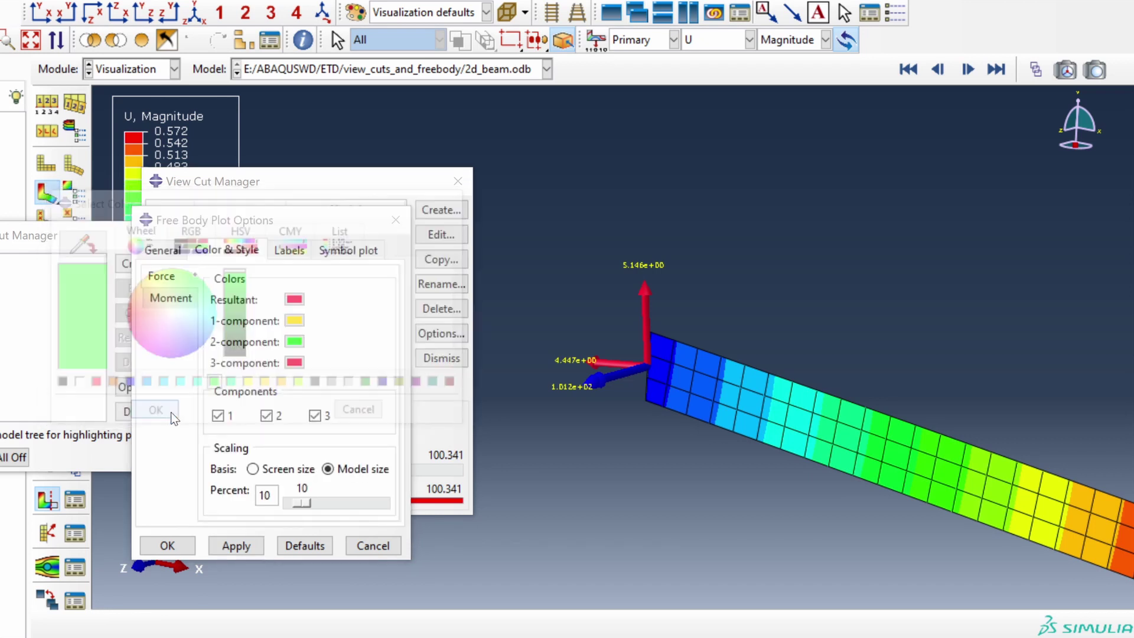
Step: Give the force labels font size 14 and Fixed number format
left_click(288, 249)
left_click(228, 357)
left_click(816, 287)
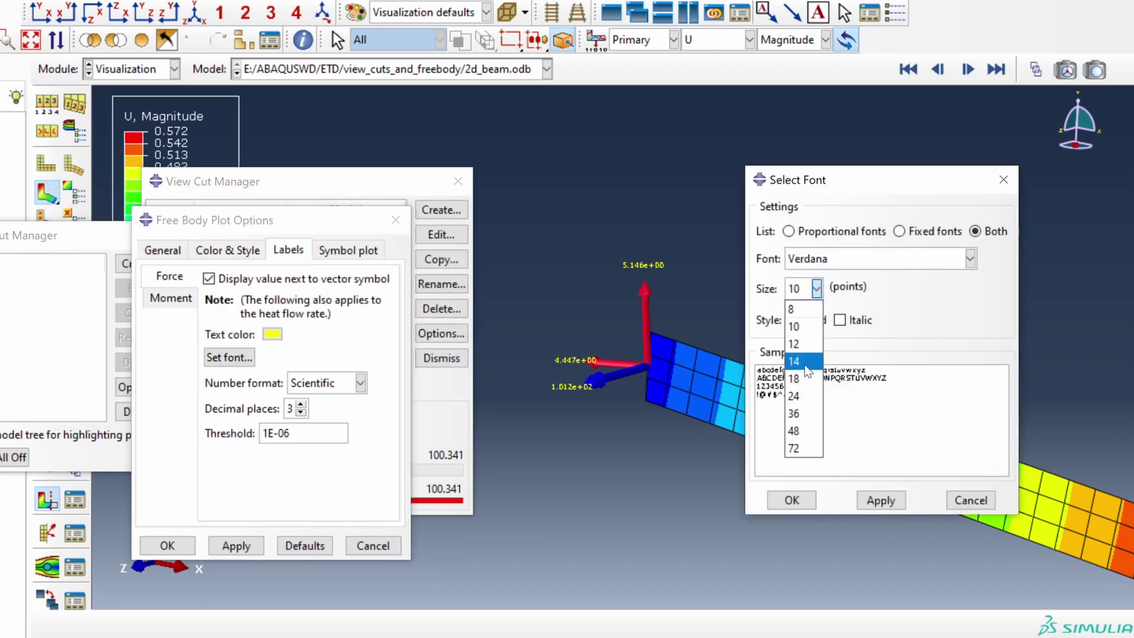
left_click(794, 362)
left_click(791, 499)
left_click(360, 382)
left_click(306, 418)
Step: Give the moment labels font size 14 and Fixed format, then apply the options
left_click(171, 298)
left_click(229, 323)
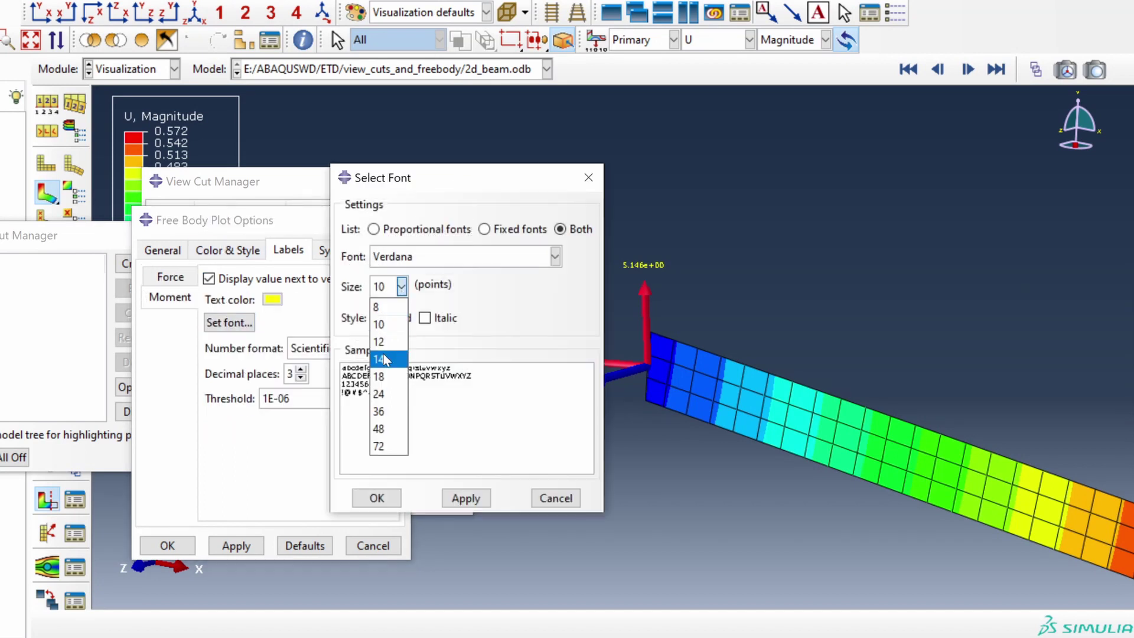
left_click(383, 359)
left_click(377, 498)
left_click(359, 348)
left_click(354, 384)
left_click(181, 541)
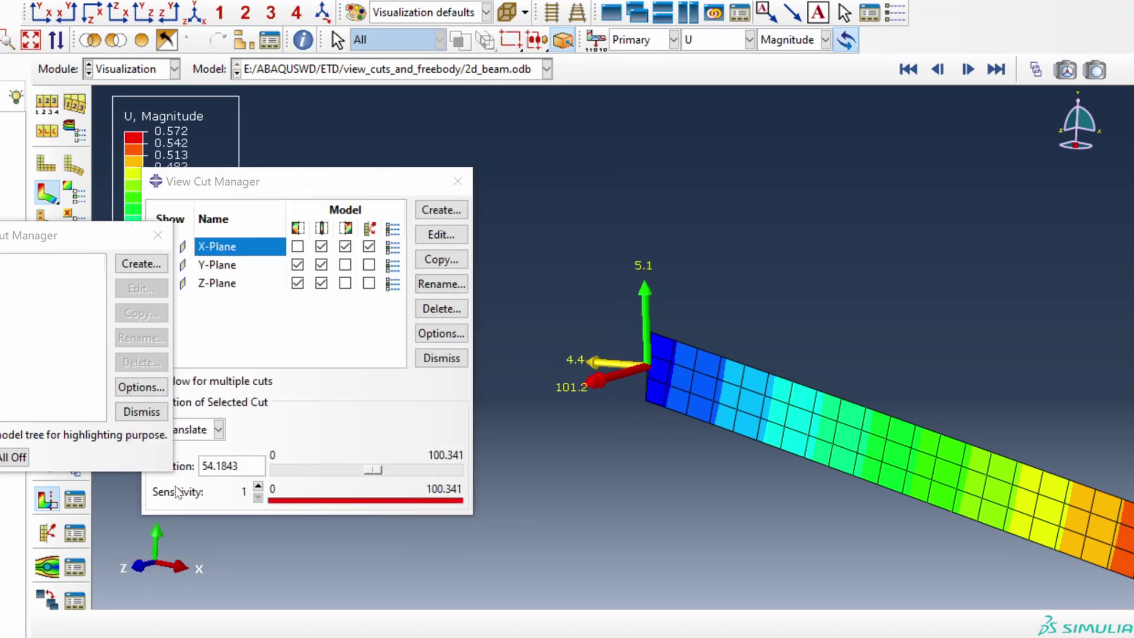
left_click(155, 237)
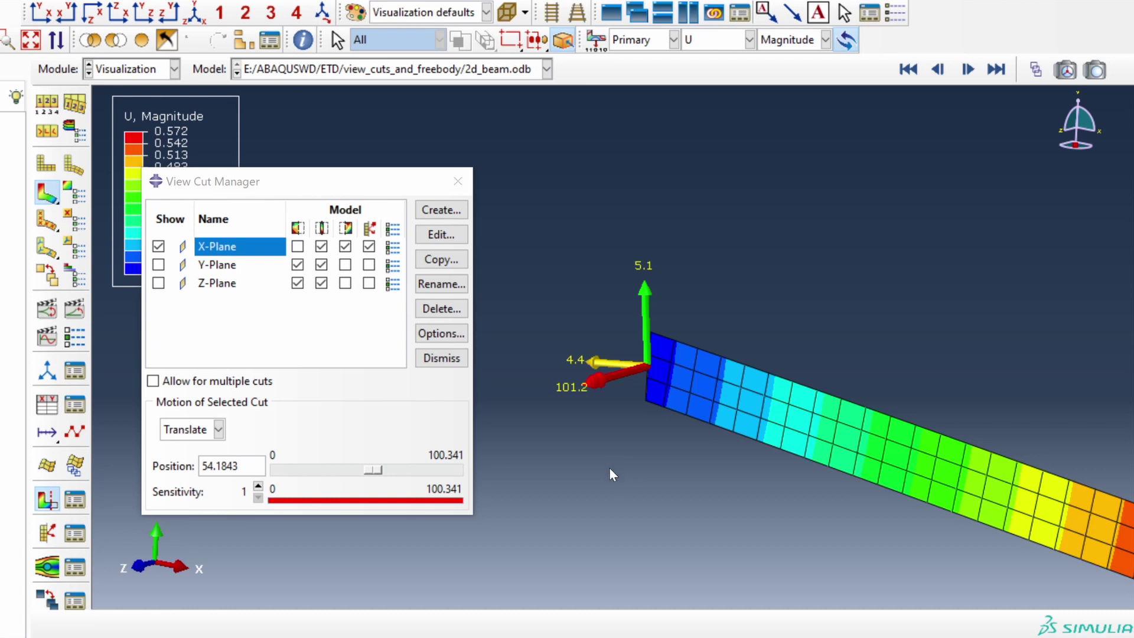
Step: Move the X-Plane cut to about position 61.2, giving forces 4.5, 4.6 and 74.1
left_click_drag(368, 182, 274, 226)
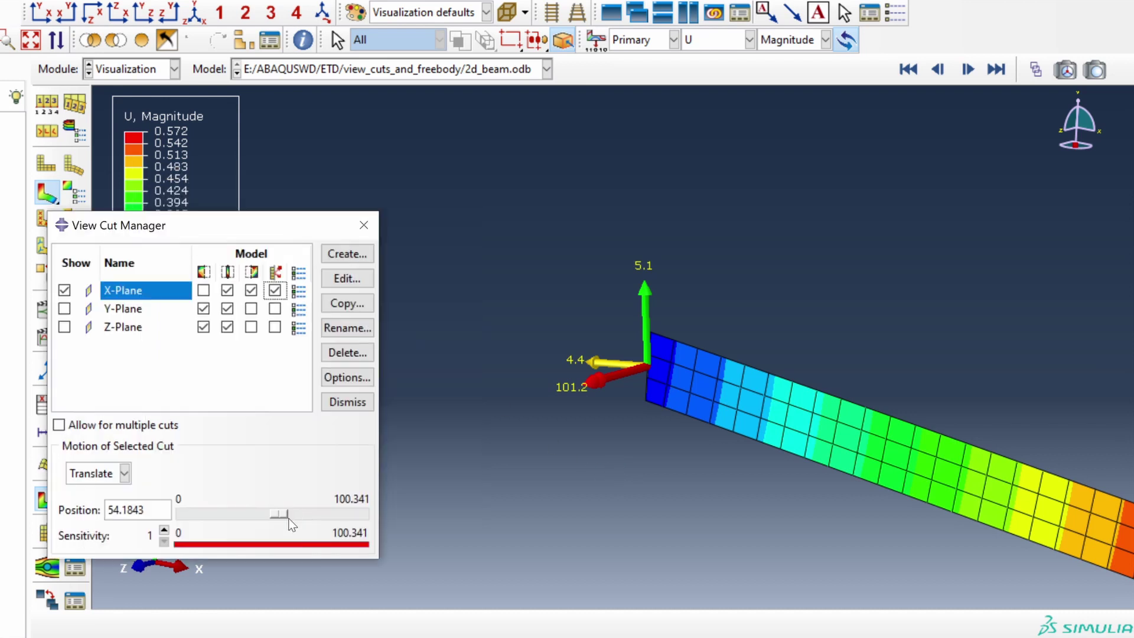
mouse_move(285, 522)
left_mouse_down()
mouse_move(313, 532)
mouse_move(303, 514)
left_mouse_up()
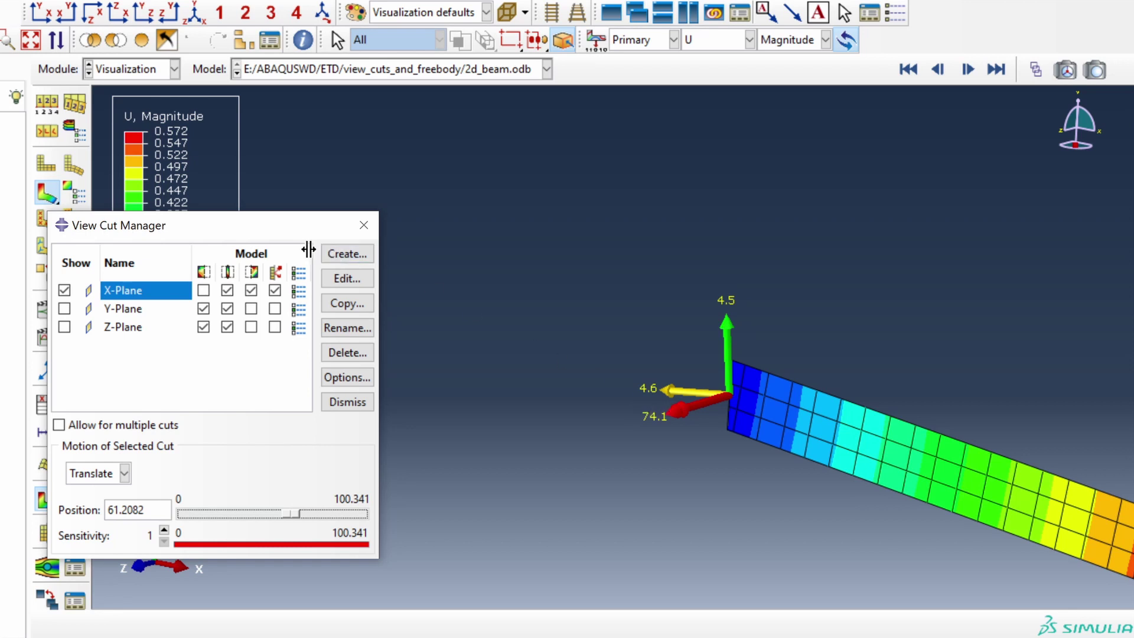
Step: Plot contours on the undeformed beam, so the cut forces read 3.9, 5.0 and 74.2
left_click_drag(247, 228, 304, 220)
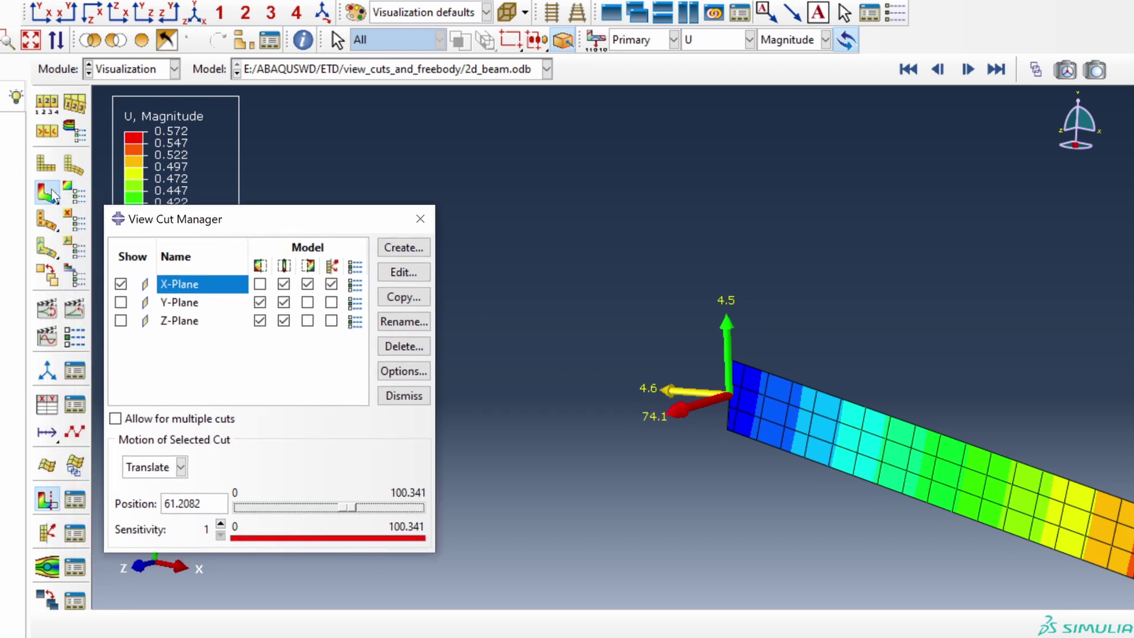
left_click_drag(51, 191, 103, 194)
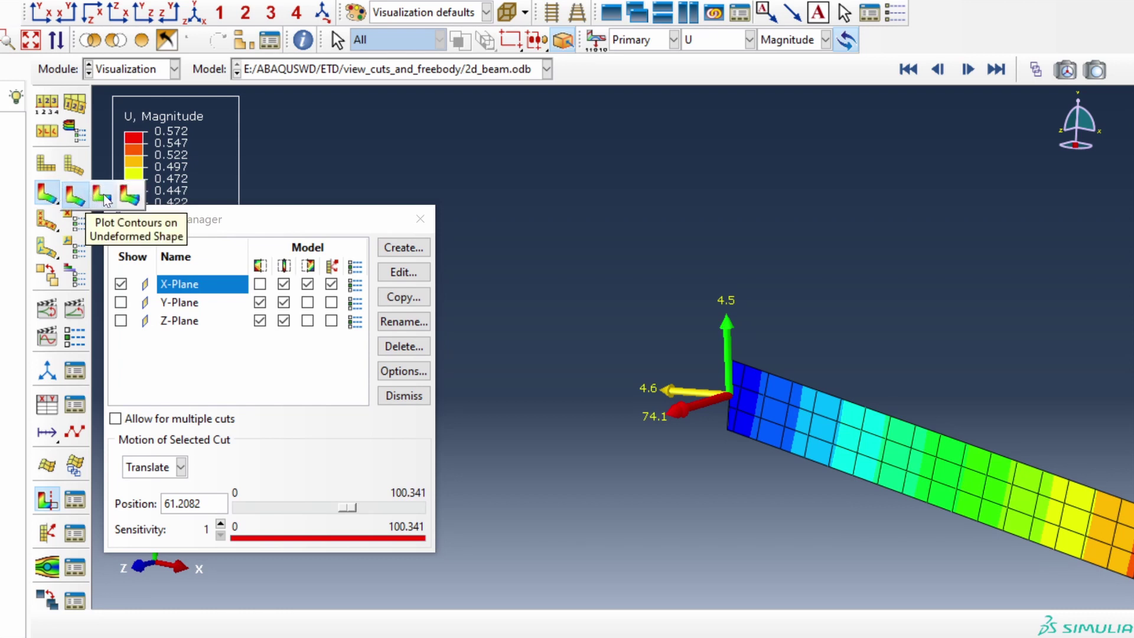
left_click_drag(104, 194, 103, 194)
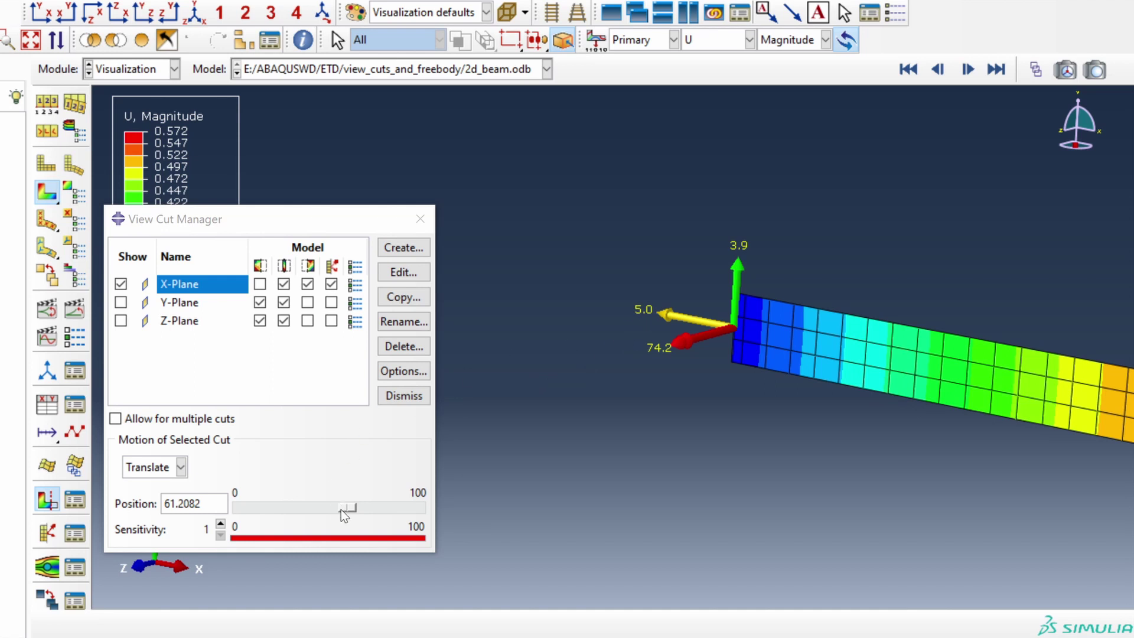
Step: Sweep the cut along the beam and leave it at position 0 (forces 9.9, 5.0, 432.6)
left_click_drag(351, 512, 322, 505)
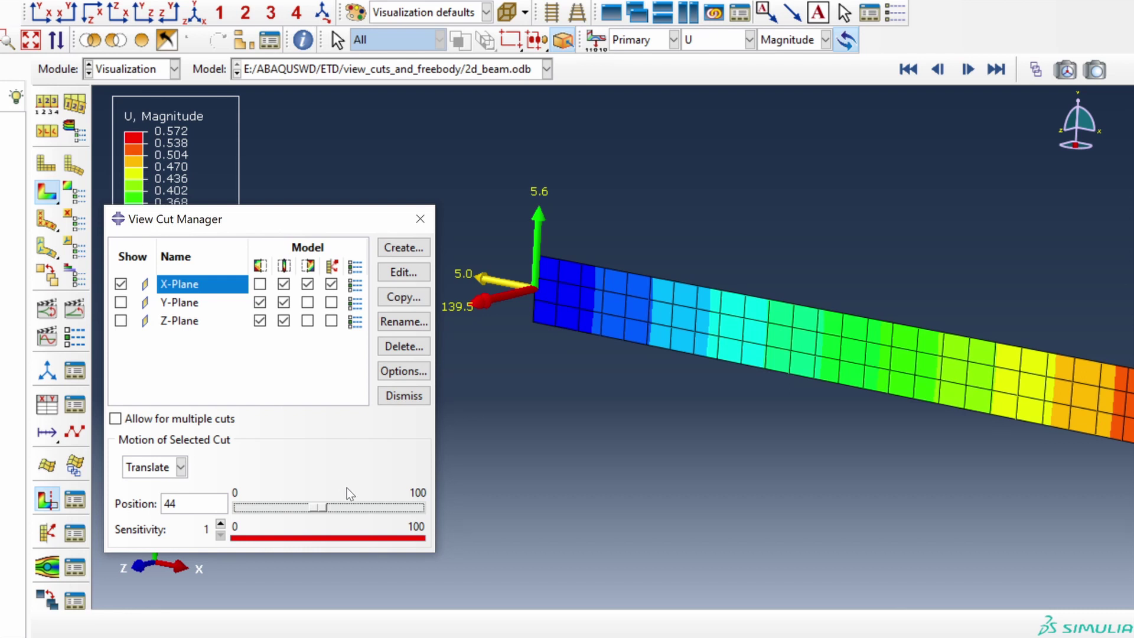
left_click_drag(319, 505, 394, 520)
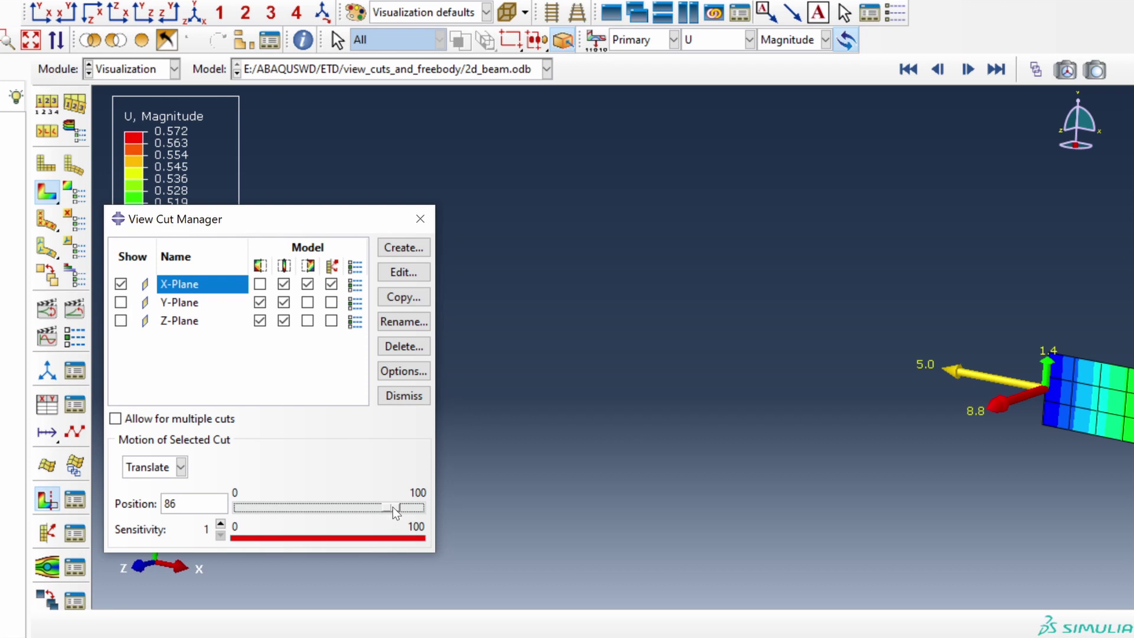
mouse_move(395, 508)
left_mouse_down()
mouse_move(365, 512)
mouse_move(327, 492)
left_mouse_up()
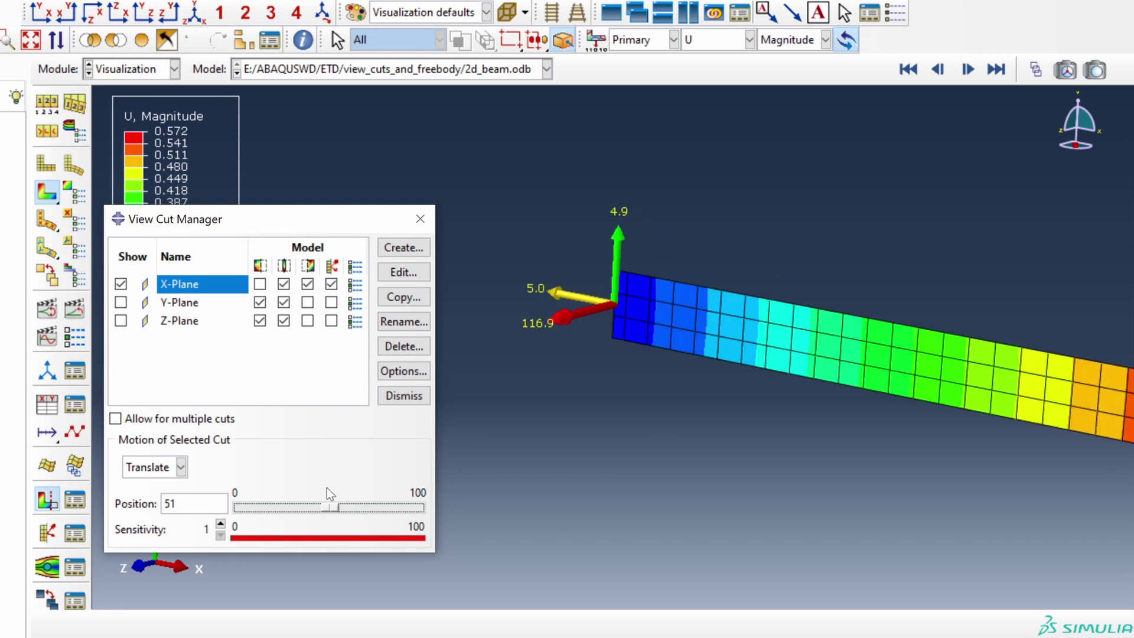
scroll(803, 431, "down", 2)
scroll(881, 442, "down", 2)
scroll(906, 452, "down", 2)
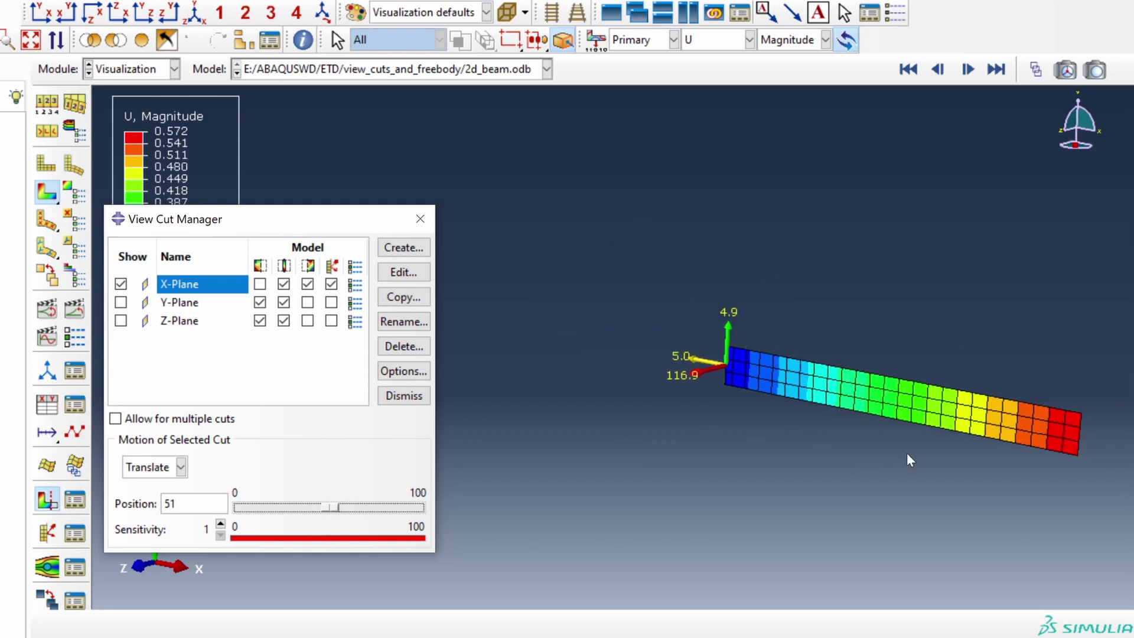
scroll(906, 459, "down", 1)
left_click_drag(332, 504, 258, 485)
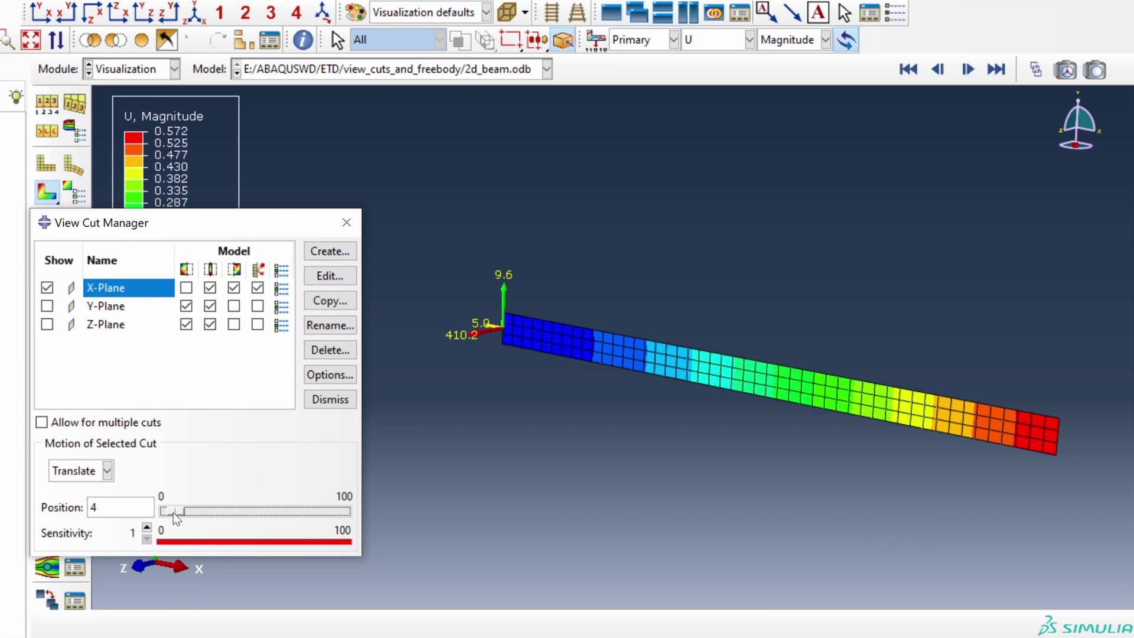
left_click_drag(177, 517, 164, 511)
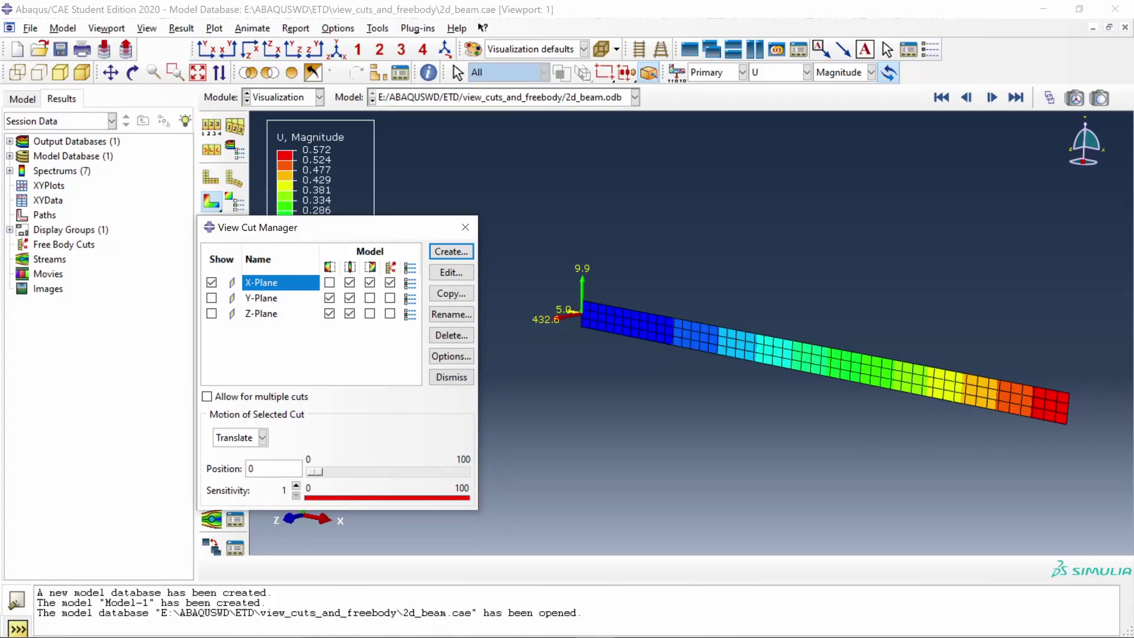
Step: Run script_frame.py to build the new three-line frame model
left_click(464, 228)
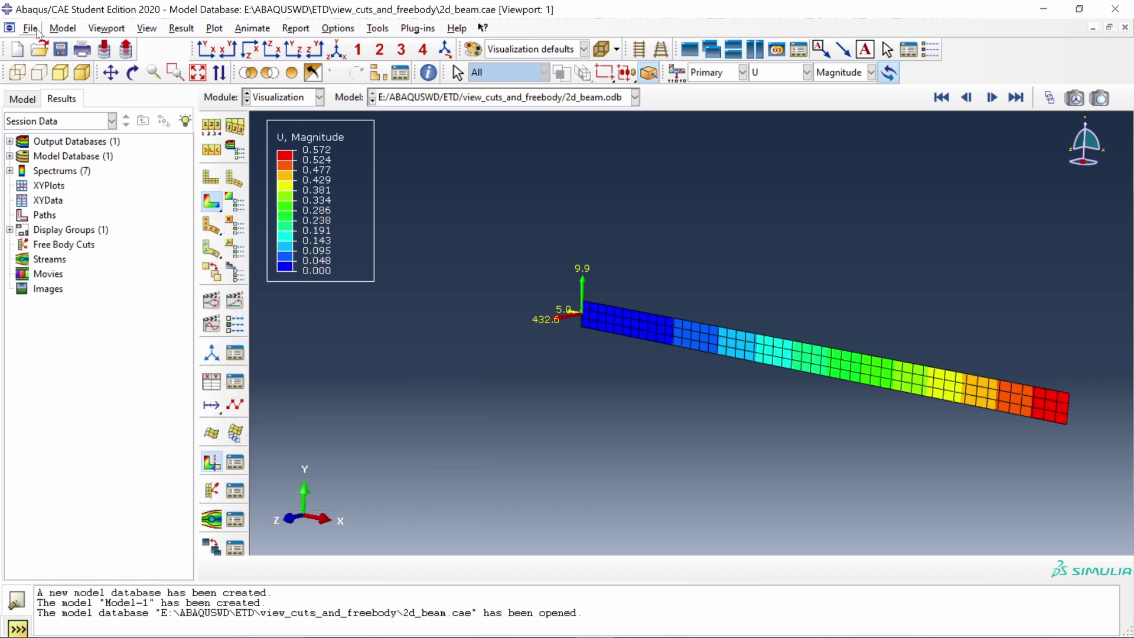
left_click(36, 29)
left_click(88, 256)
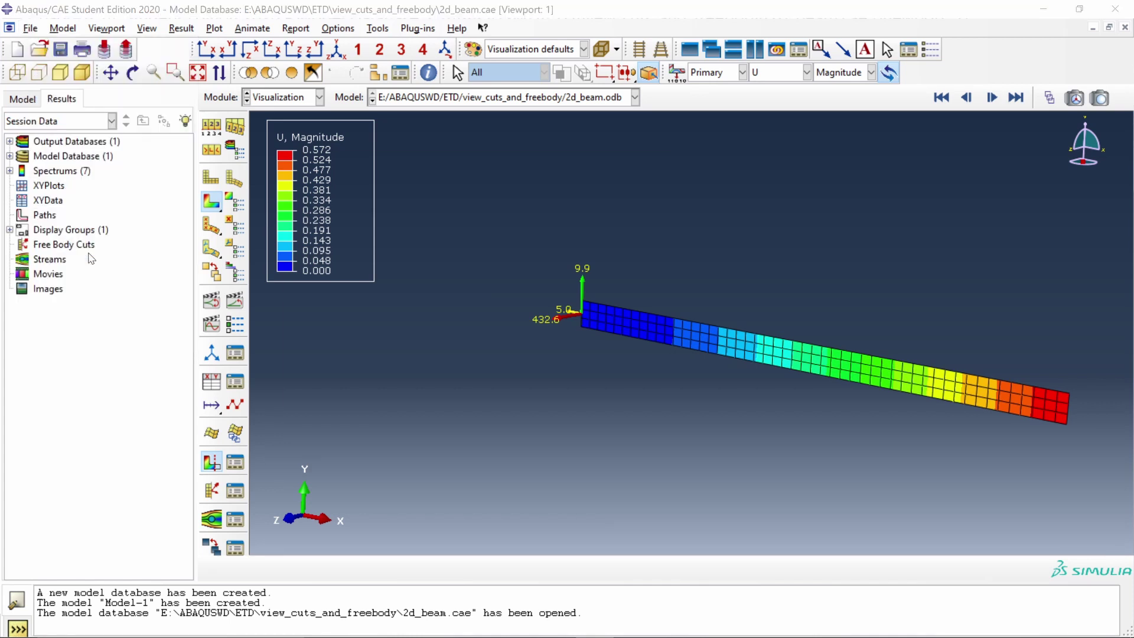
left_click(335, 250)
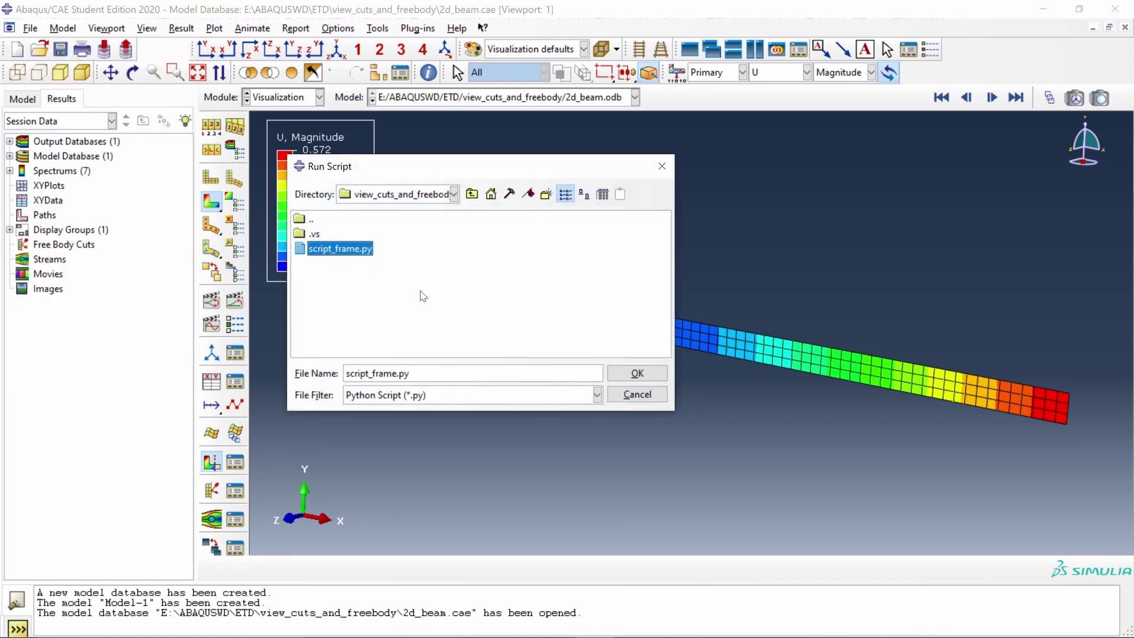
left_click(652, 379)
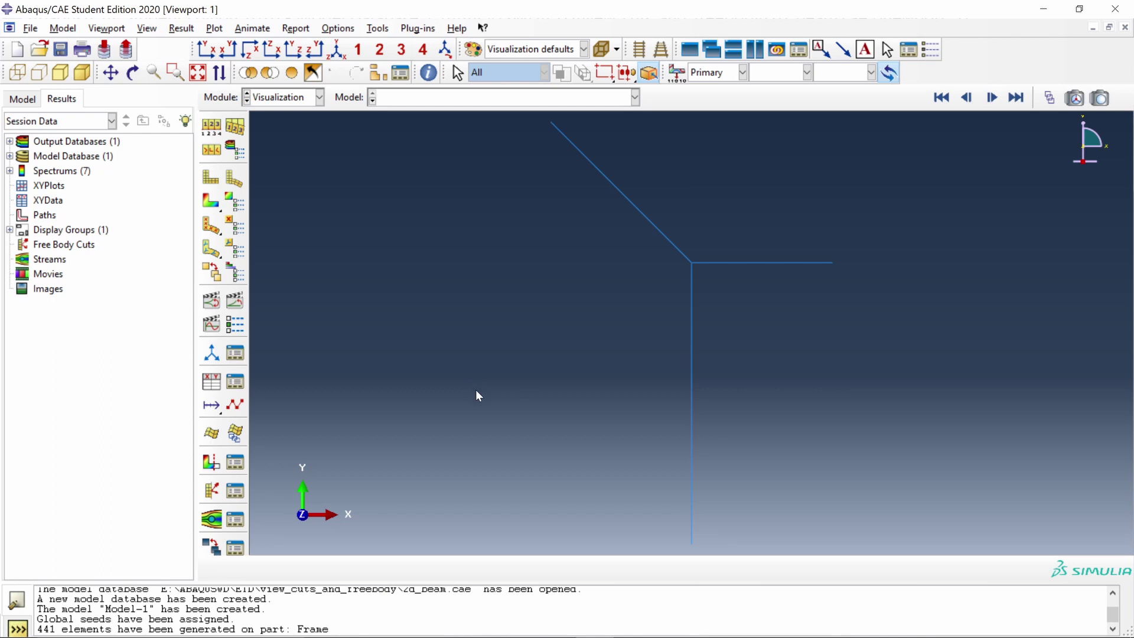
left_click(24, 103)
scroll(107, 187, "up", 2)
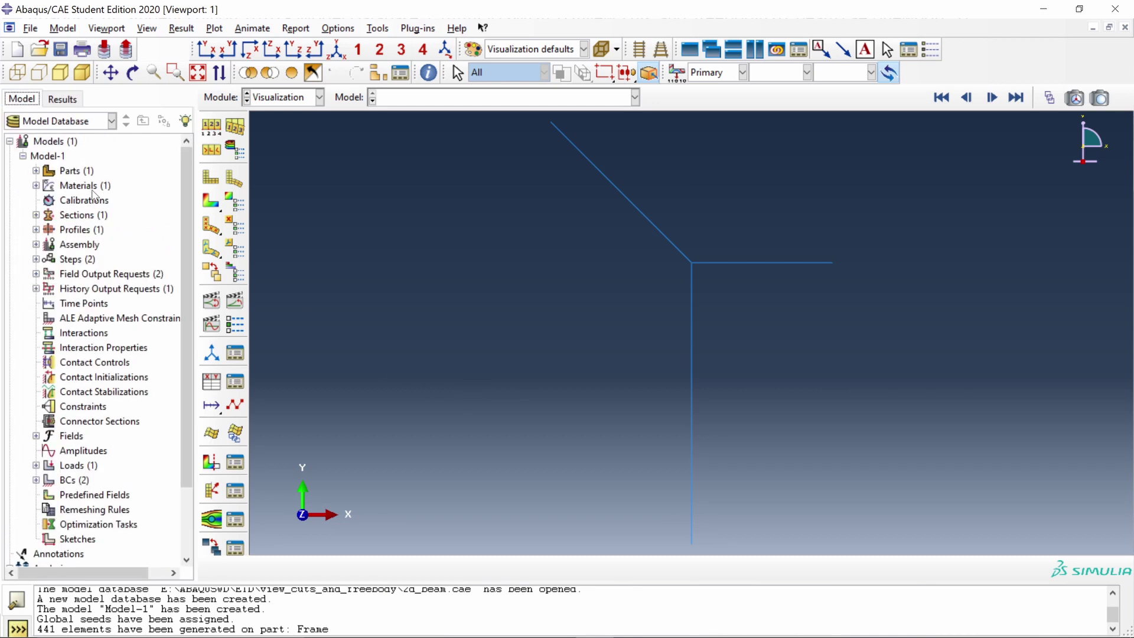
Step: Review F-Output-2, which requests section forces SF, and close it
left_click(36, 274)
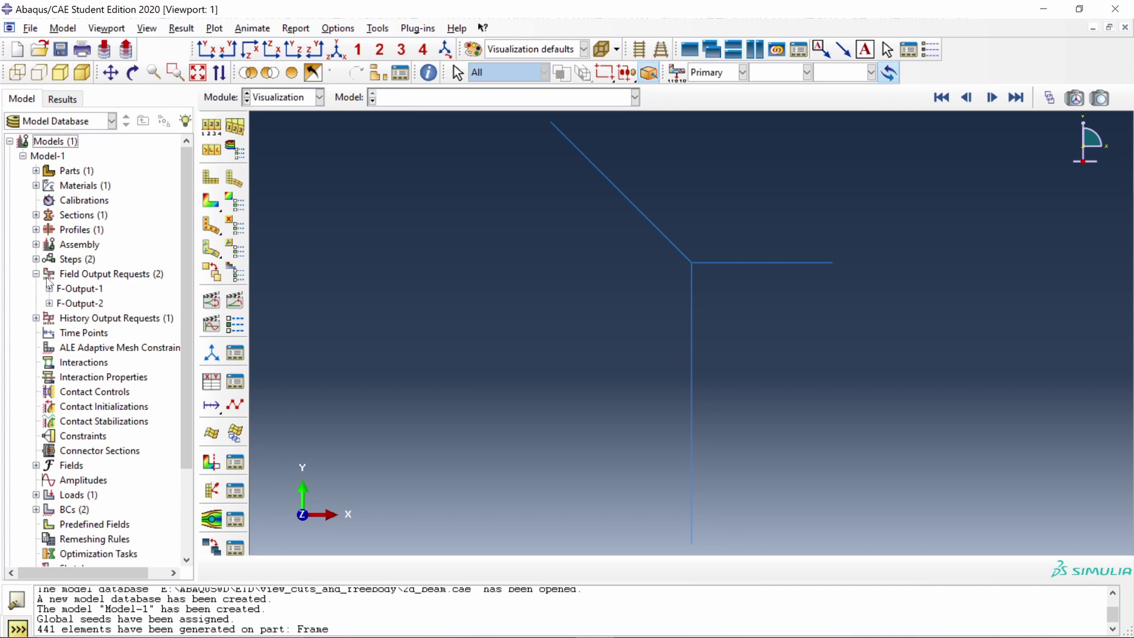
double_click(87, 306)
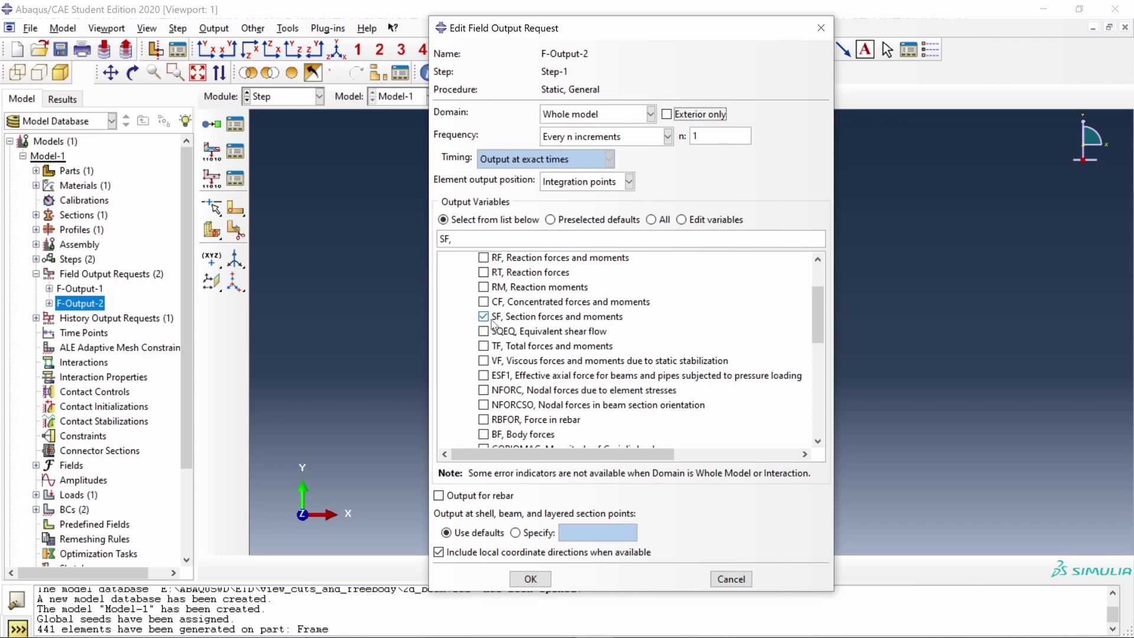
left_click(821, 28)
scroll(188, 341, "down", 3)
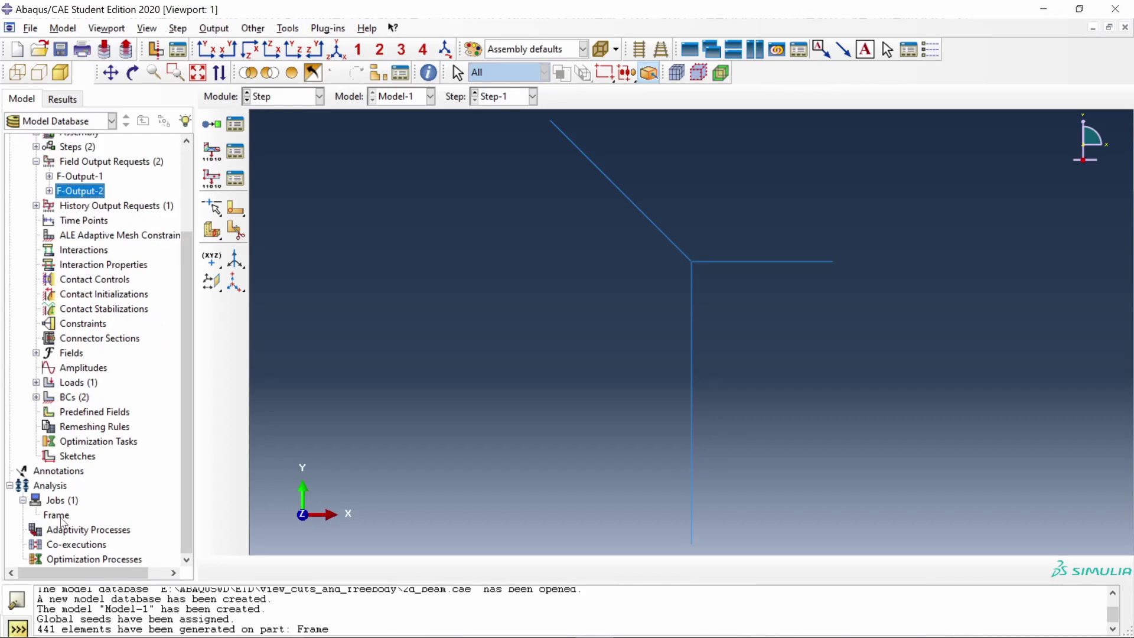
Step: Resubmit the Frame job, overwriting its existing job files
right_click(65, 521)
left_click(92, 549)
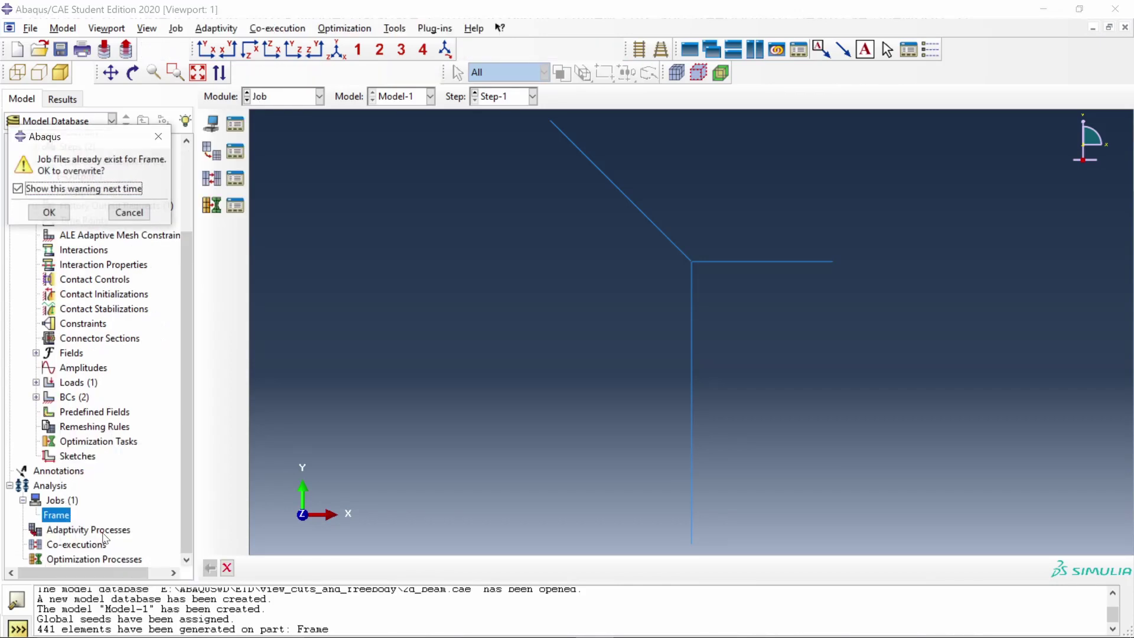
left_click(55, 211)
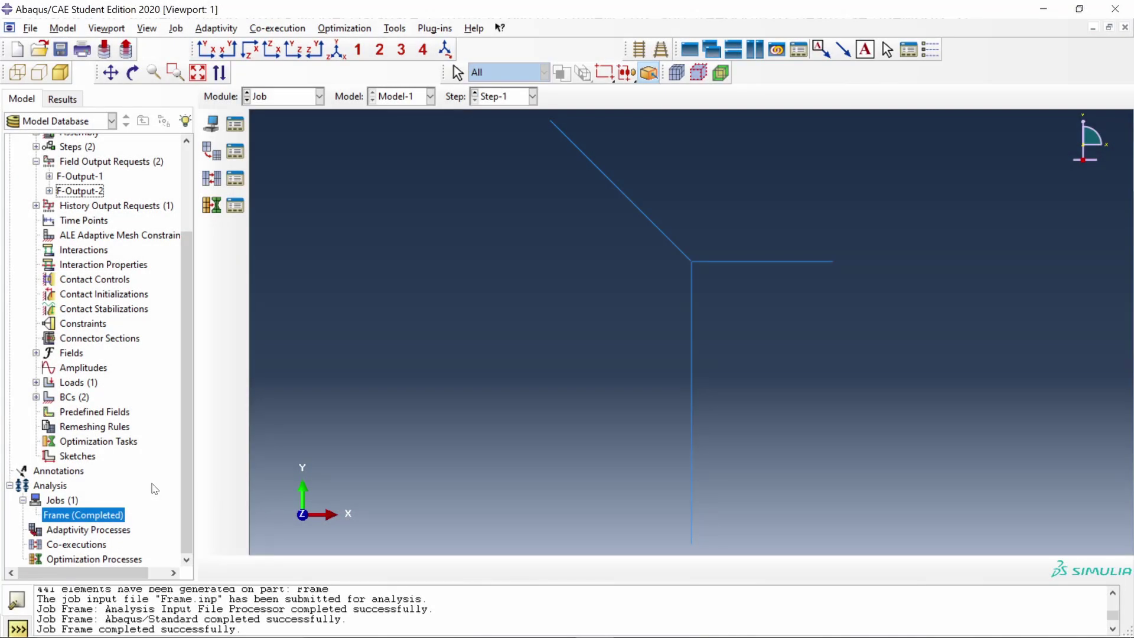
Step: Open the Frame job results and turn on Render beam profiles in ODB Display Options
right_click(106, 522)
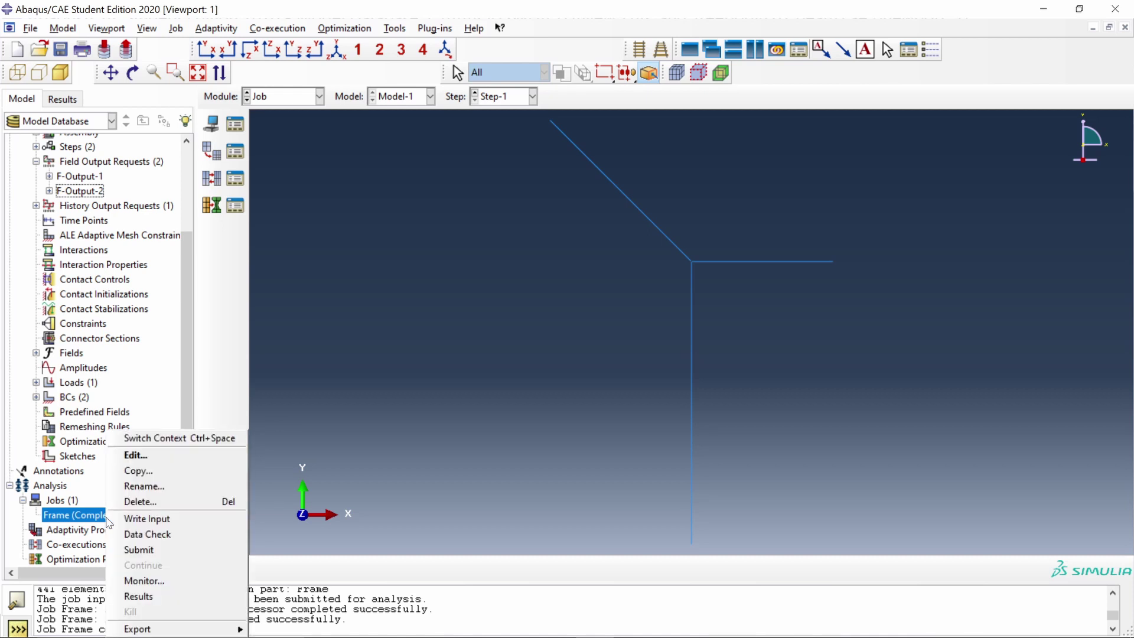
left_click(156, 606)
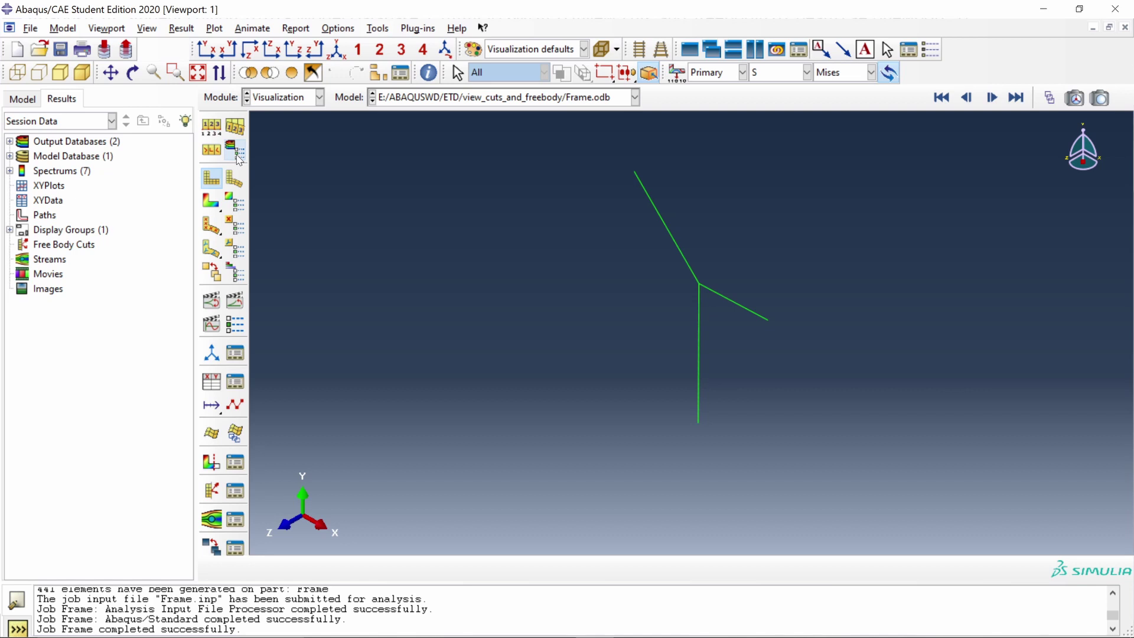
left_click(235, 152)
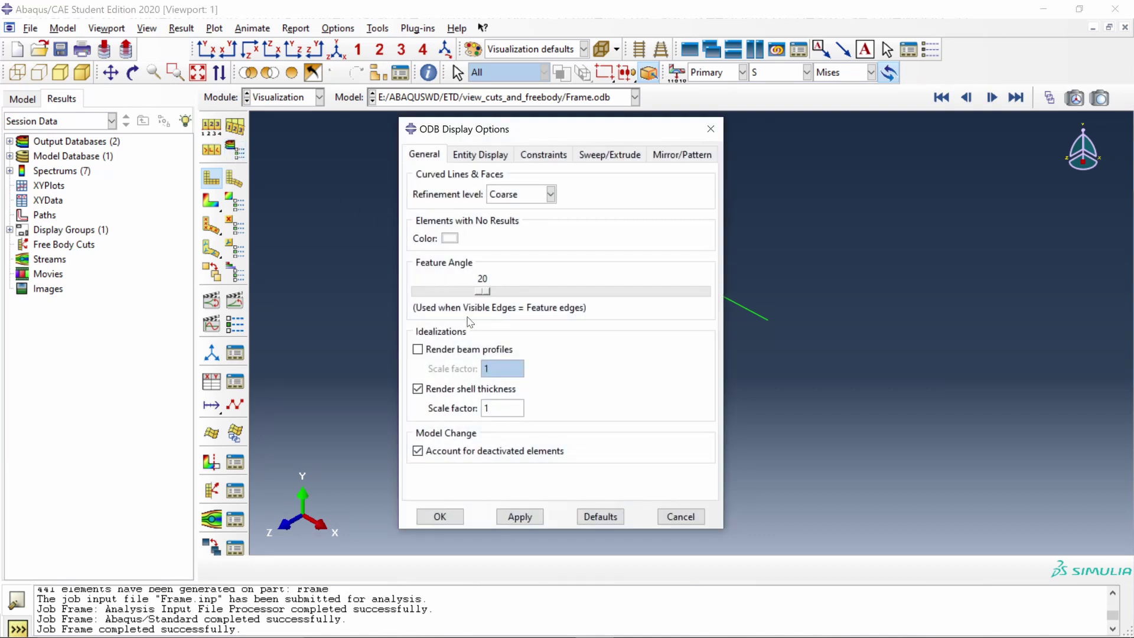
left_click(472, 350)
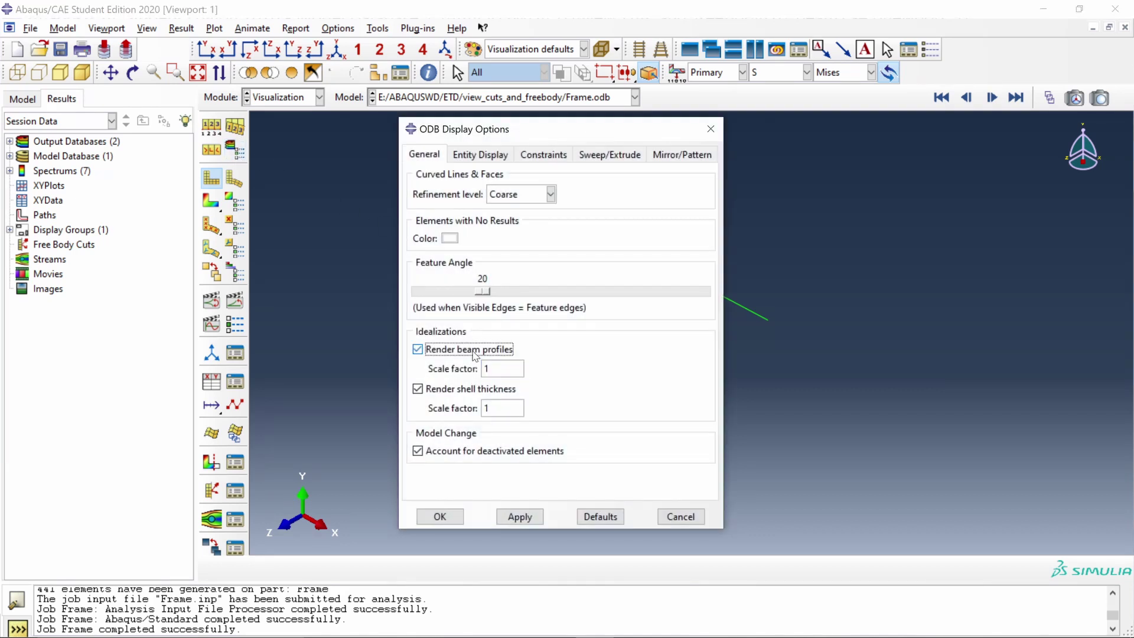
left_click(450, 516)
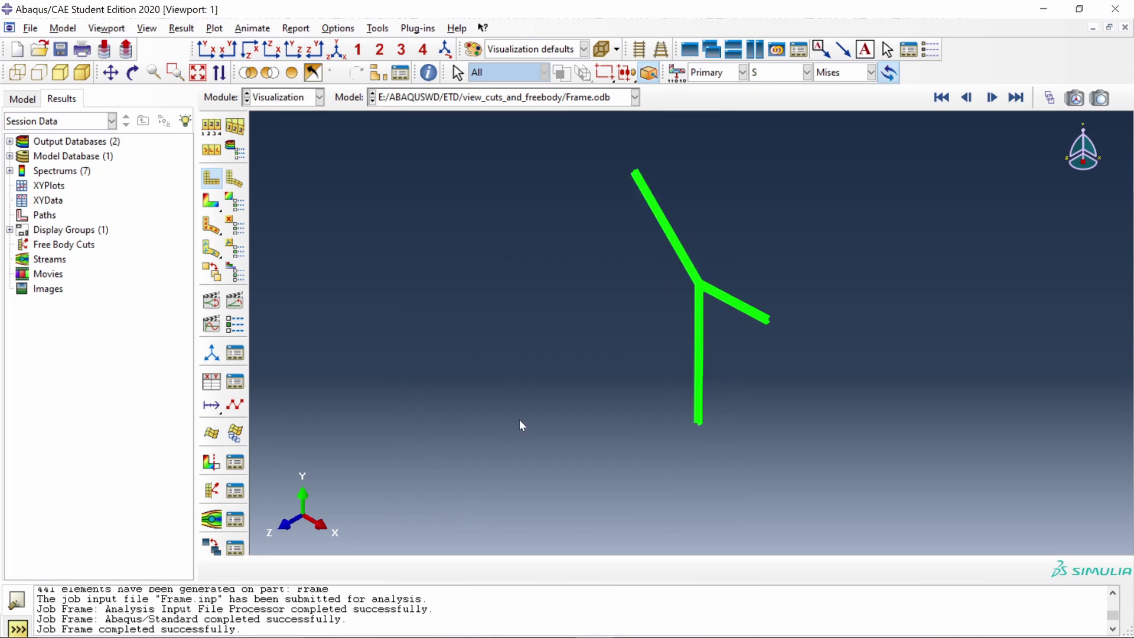
Step: Set the common plot render style to Shaded
left_click(211, 126)
left_click(211, 316)
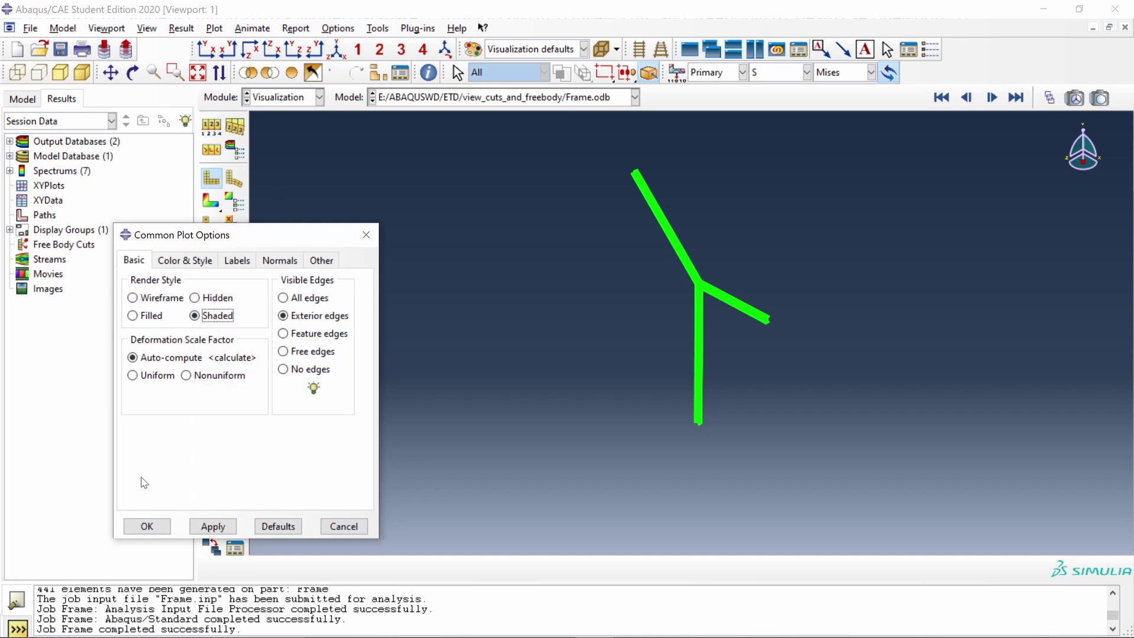
left_click(147, 526)
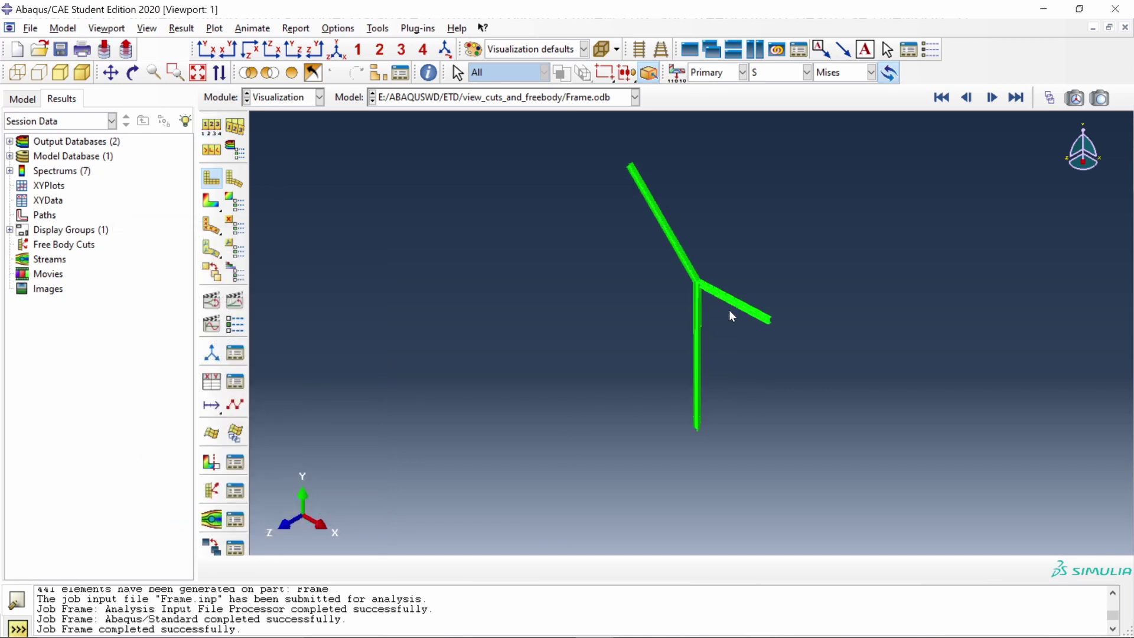
scroll(729, 308, "up", 2)
scroll(728, 293, "up", 2)
scroll(728, 292, "up", 3)
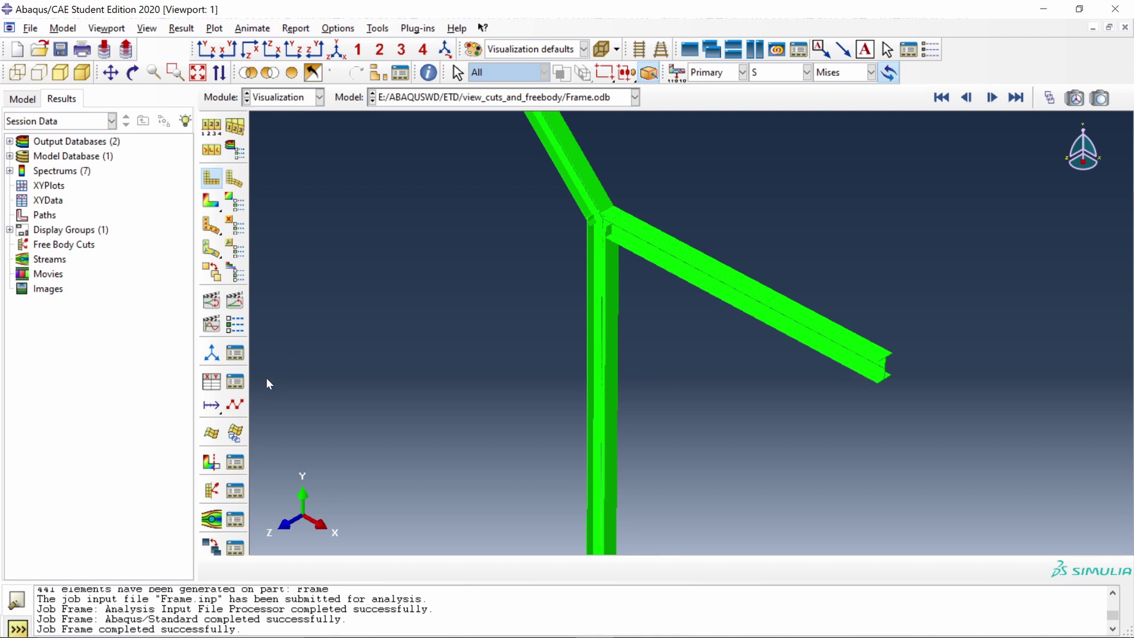
Step: Show the X-Plane cut with free-body forces and move it to position 440
left_click(235, 432)
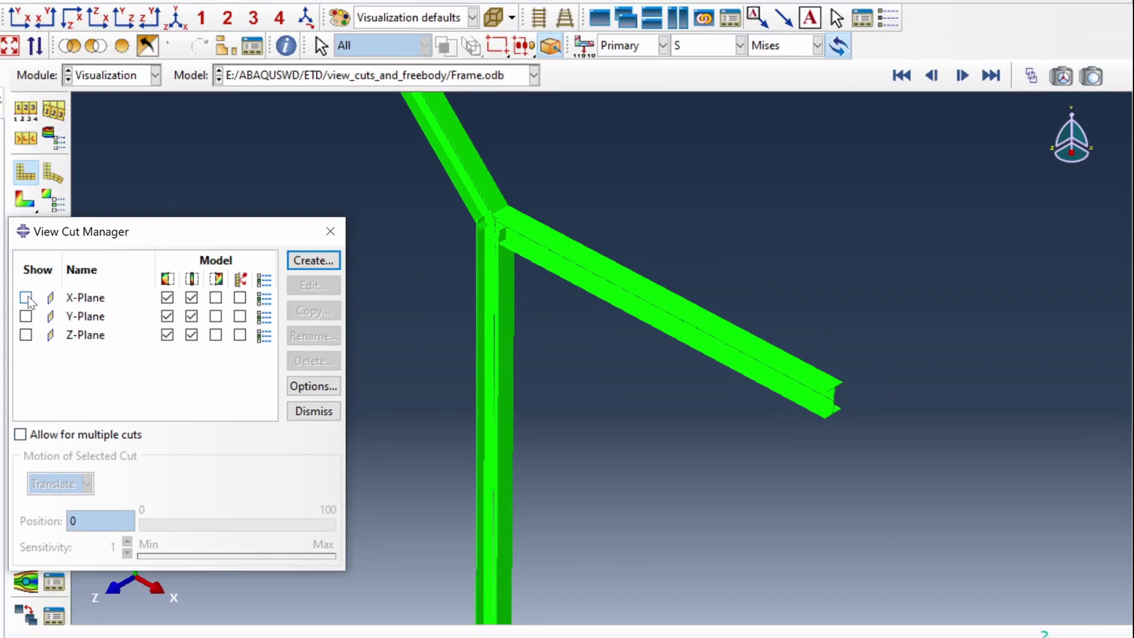
left_click(26, 298)
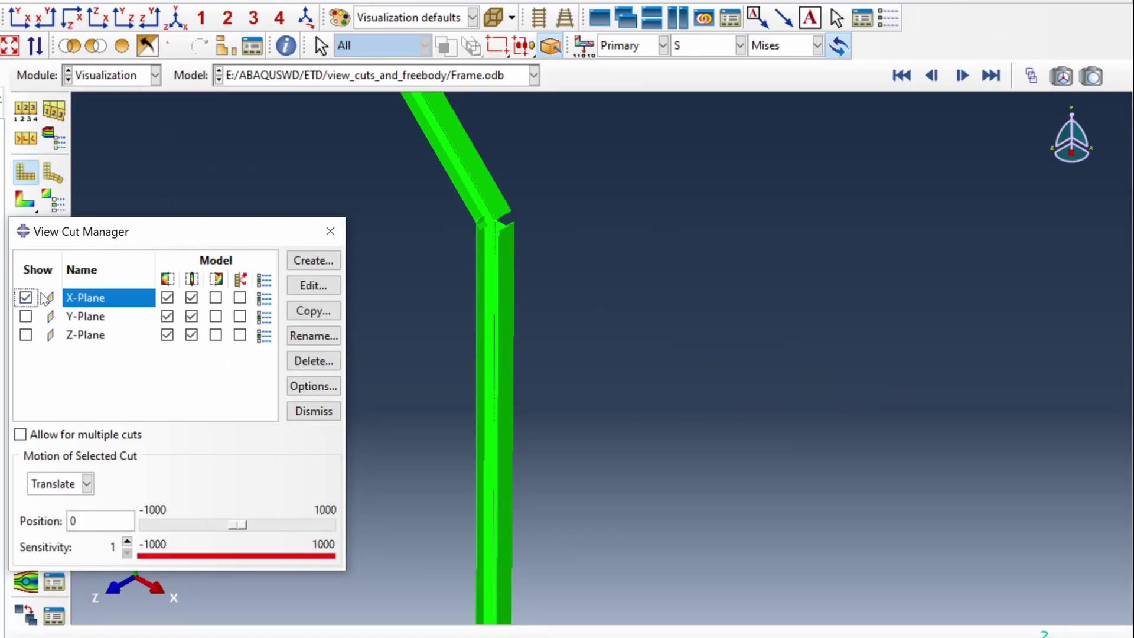
left_click(215, 297)
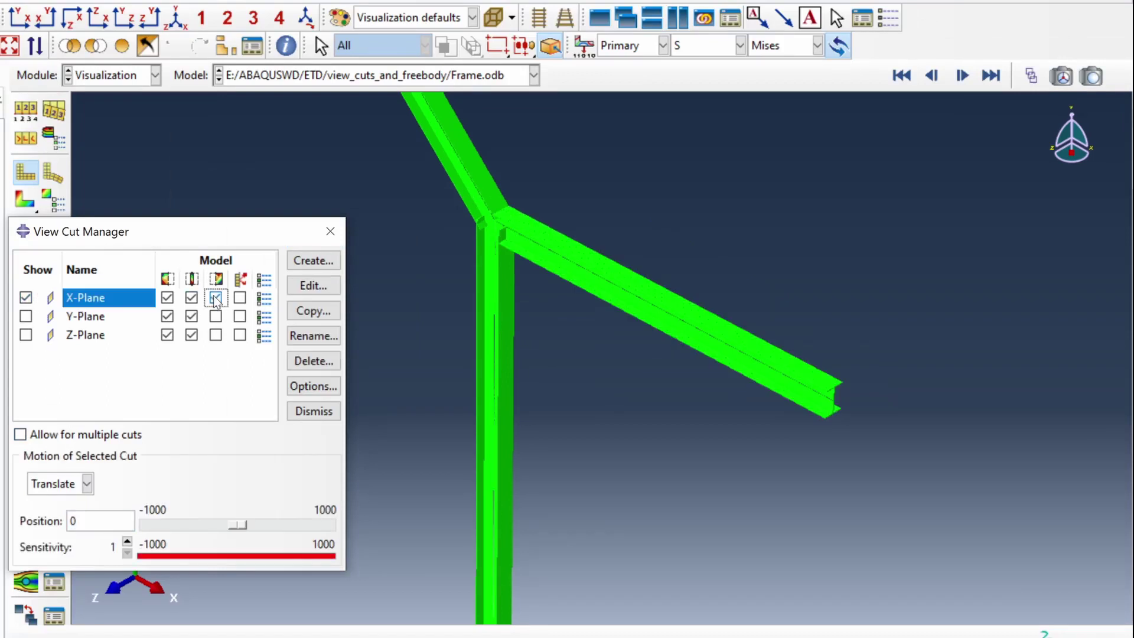
left_click(166, 297)
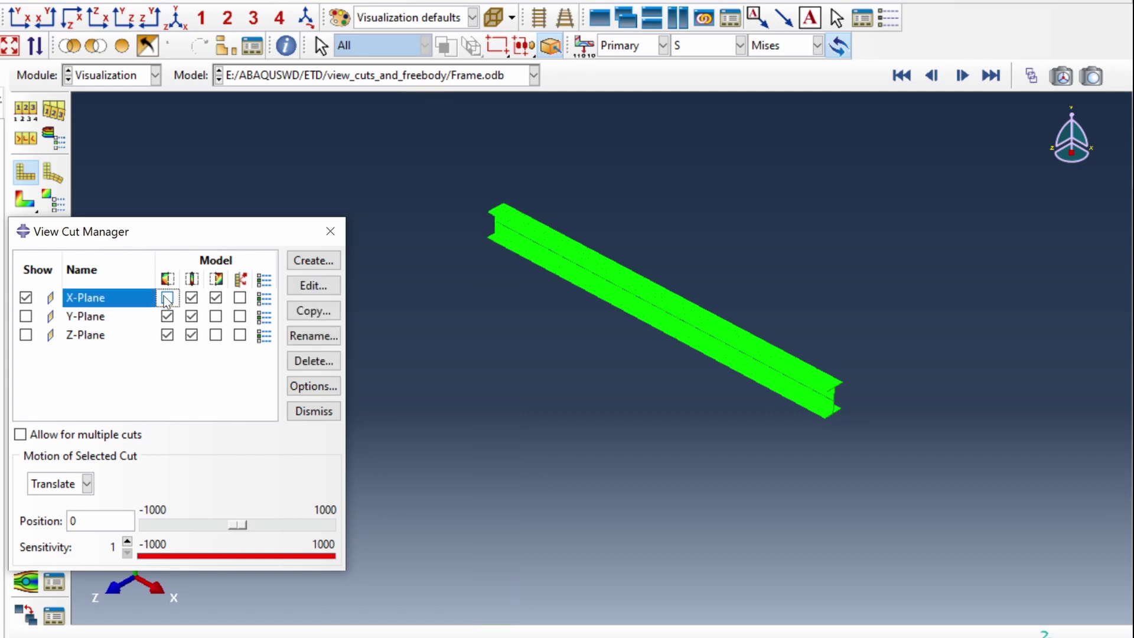
left_click(240, 298)
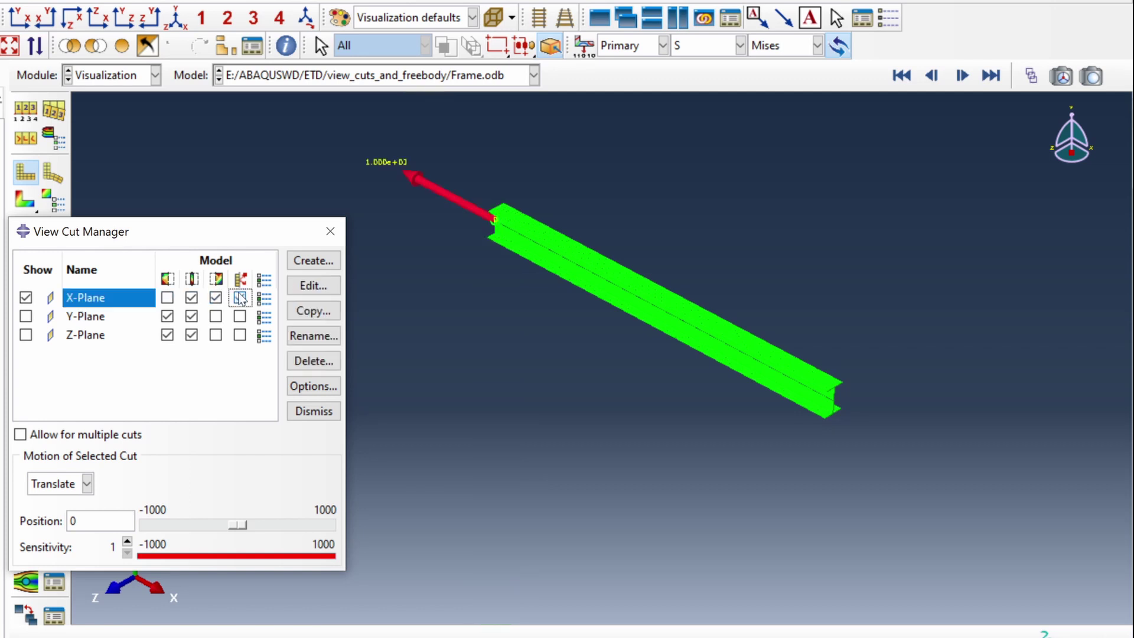
left_click_drag(242, 523, 281, 531)
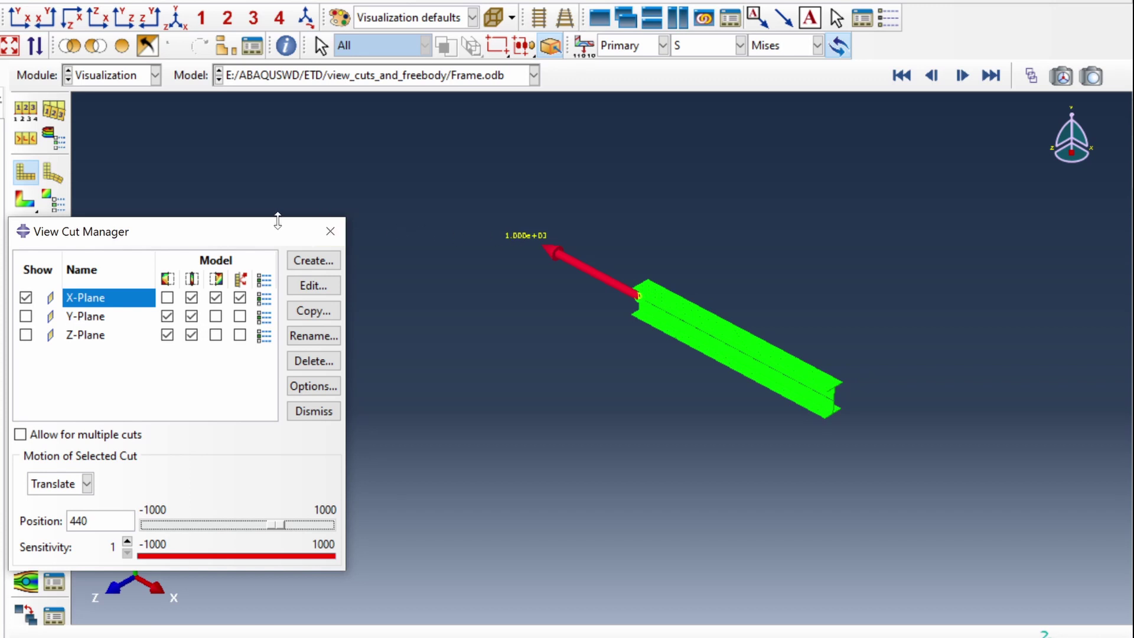
Step: Review free-body arrow colours in Free Body Plot Options, then switch to the Y-Plane cut
left_click_drag(257, 239, 318, 143)
left_click(54, 546)
left_click(102, 399)
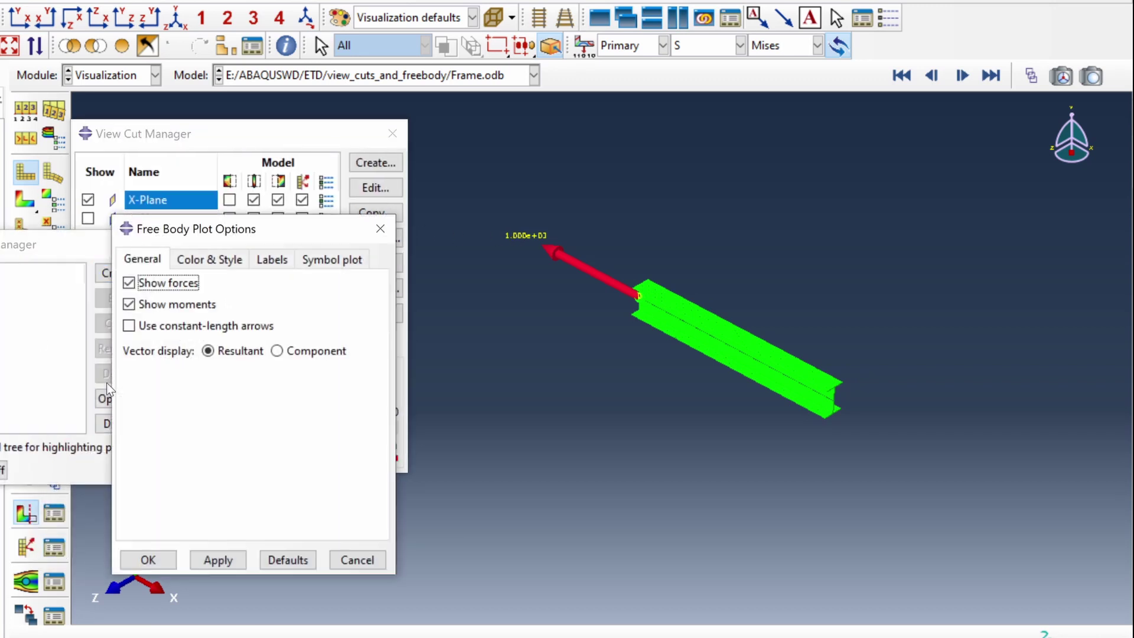
left_click(208, 259)
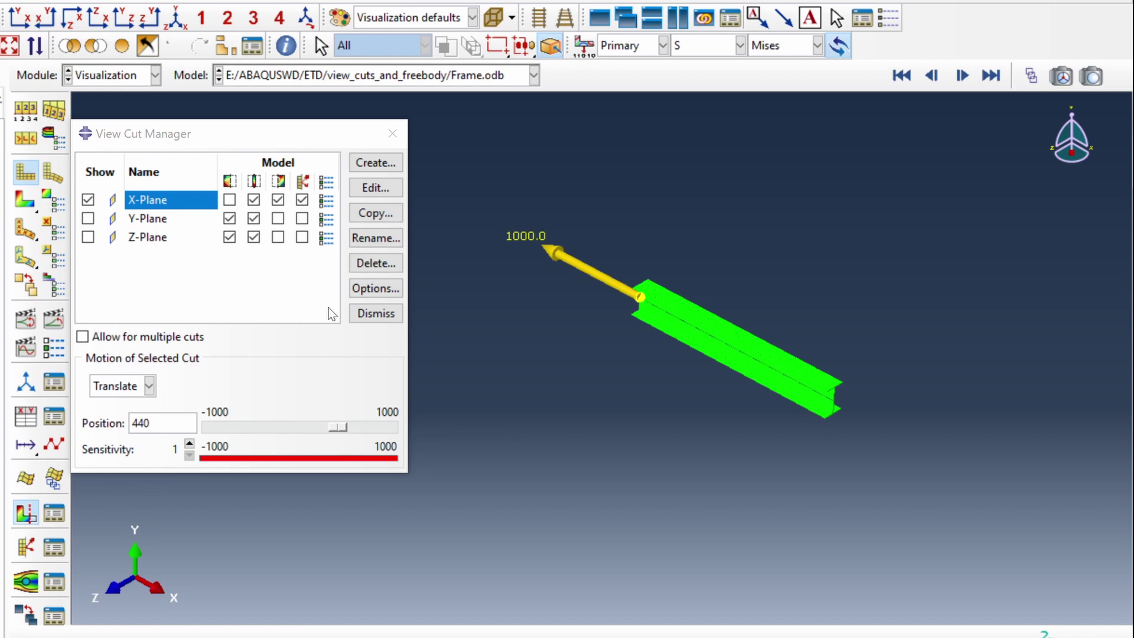
left_click(88, 218)
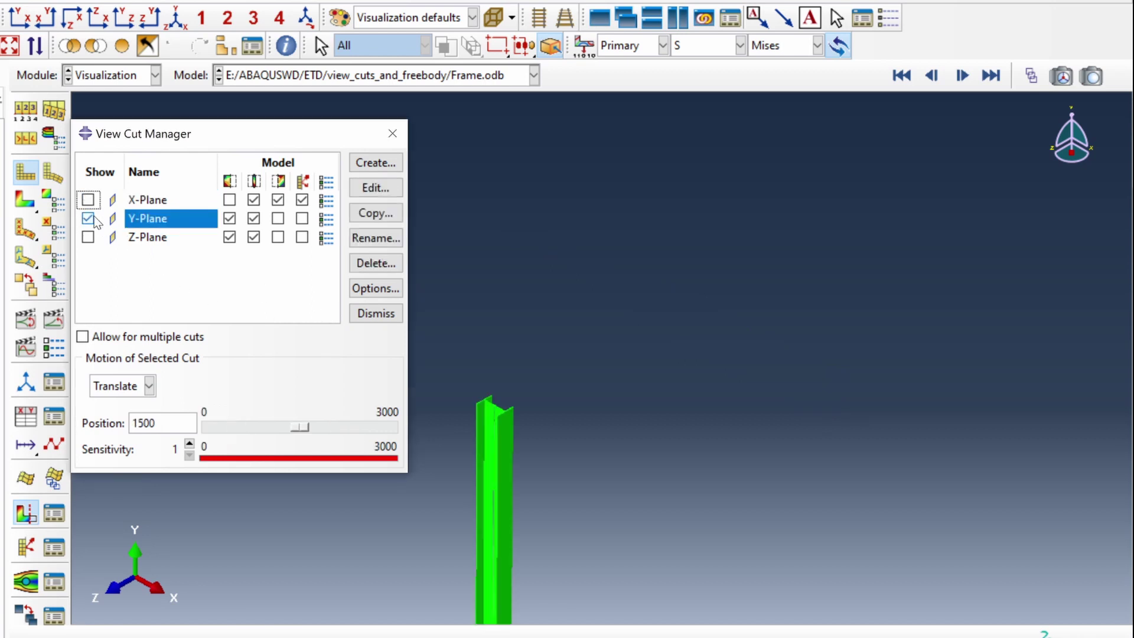
Step: Show Y-Plane free-body forces and slide the cut to 2460 through the inclined beam
left_click(303, 219)
left_click_drag(292, 141, 197, 140)
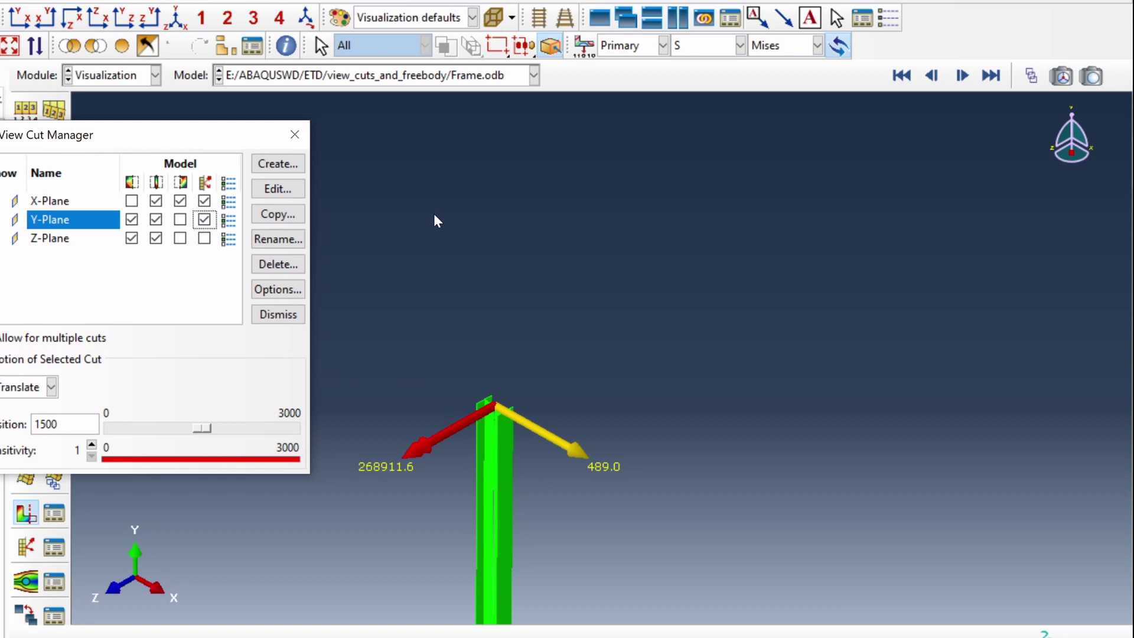
scroll(513, 267, "down", 1)
scroll(513, 267, "down", 2)
scroll(510, 268, "down", 1)
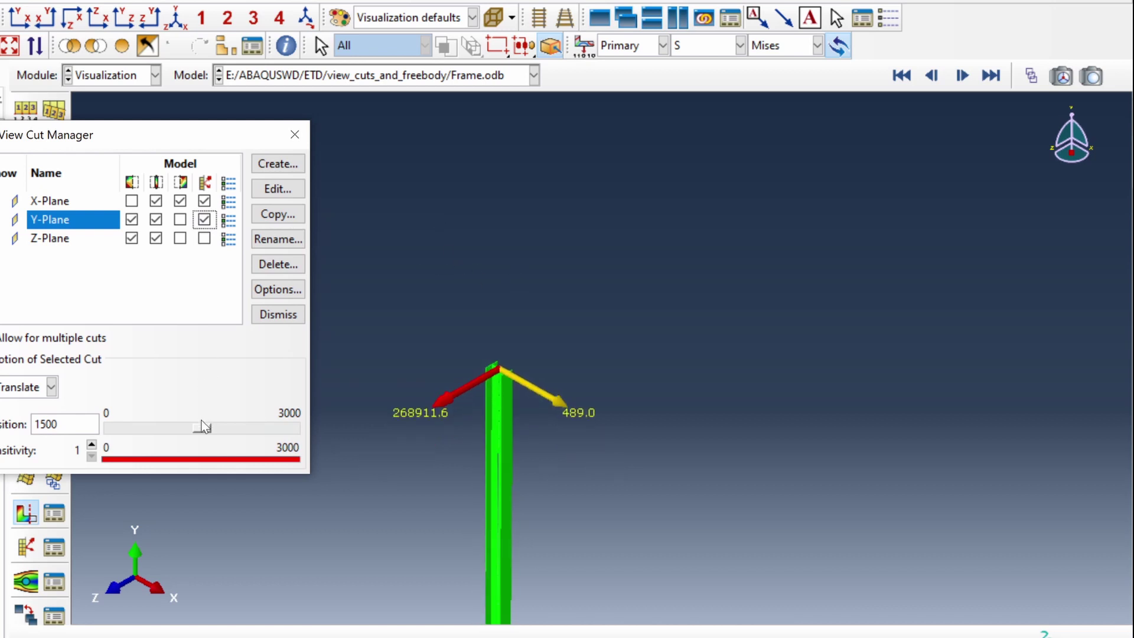
left_click_drag(202, 428, 153, 430)
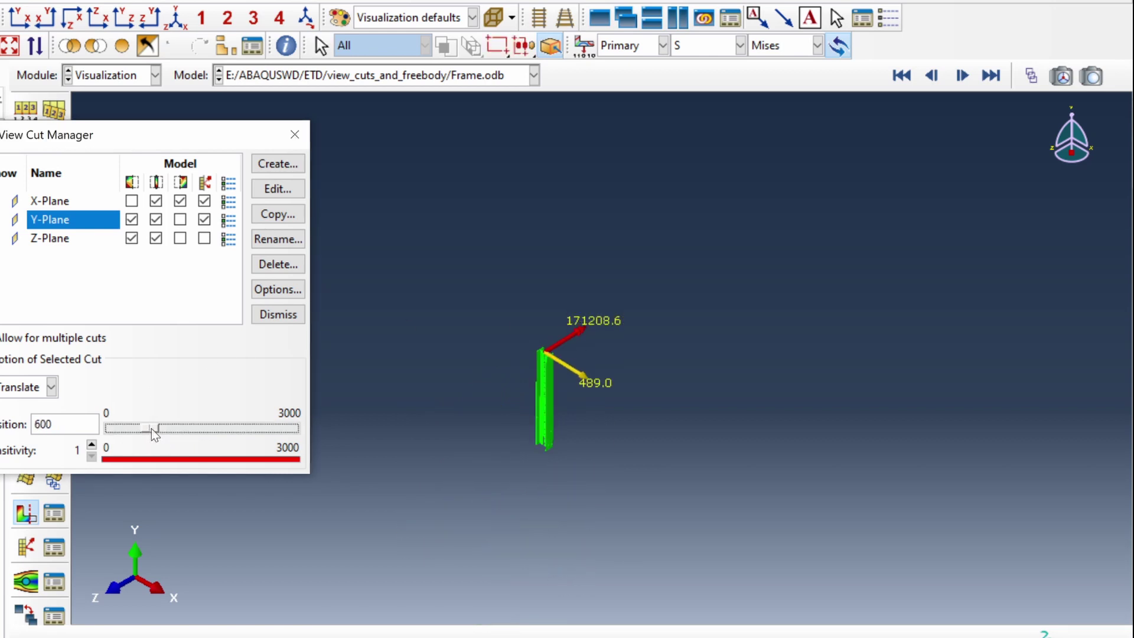
mouse_move(150, 432)
left_mouse_down()
mouse_move(132, 433)
mouse_move(211, 424)
left_mouse_up()
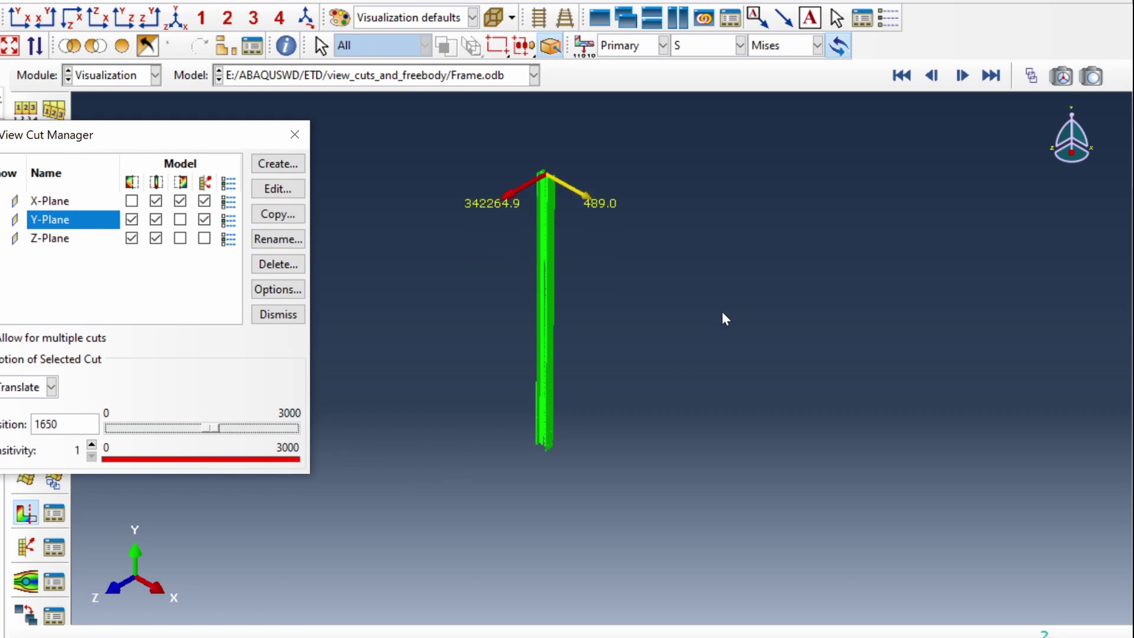
mouse_move(630, 260)
middle_mouse_down("ctrl+alt")
mouse_move(645, 317)
mouse_move(631, 466)
middle_mouse_up("ctrl+alt")
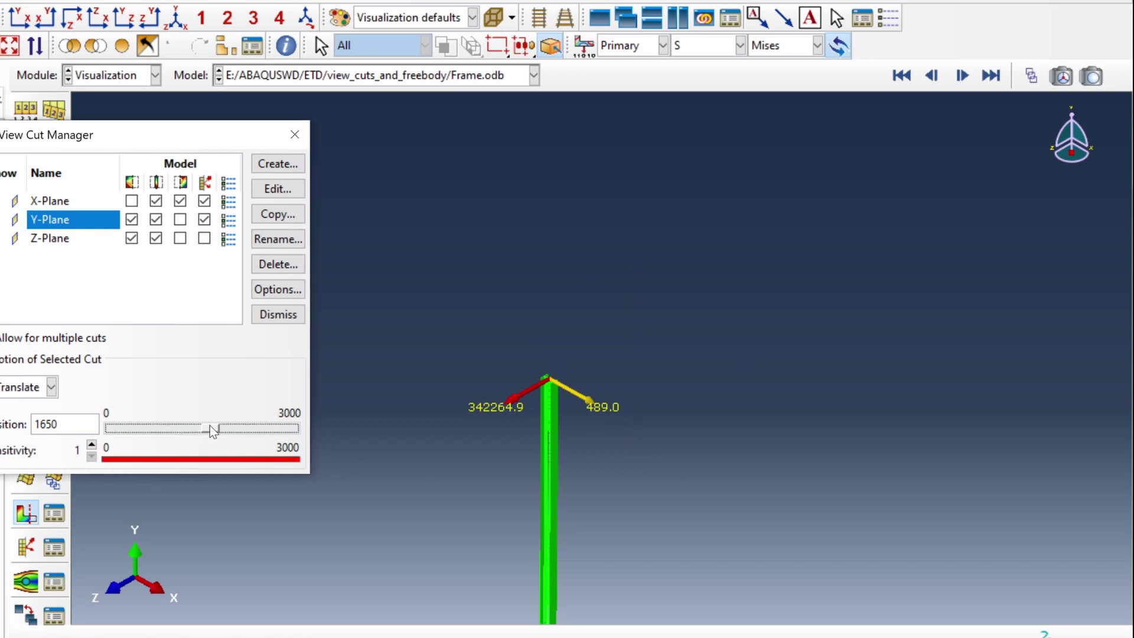
left_click_drag(210, 427, 266, 427)
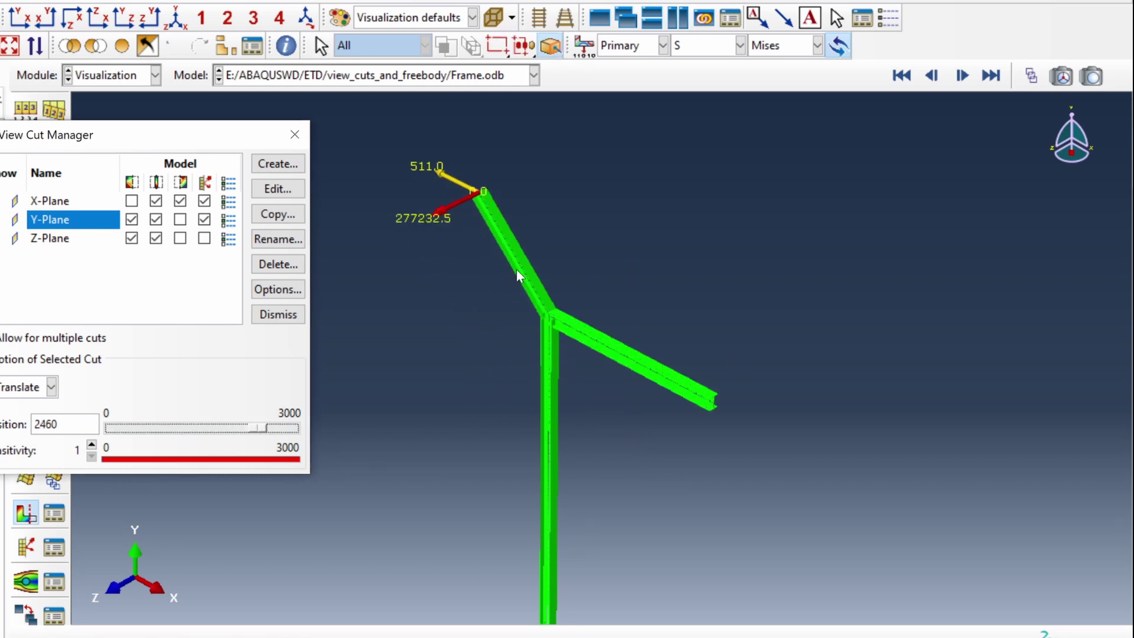
left_click_drag(547, 375, 597, 380, "ctrl+alt")
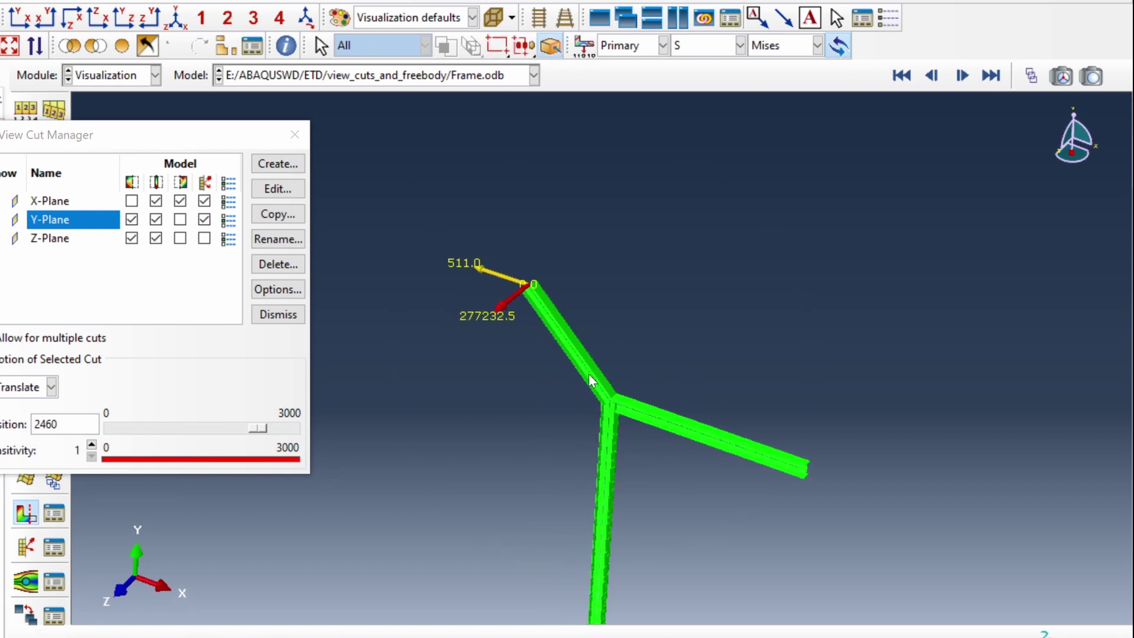
scroll(485, 292, "up", 2)
scroll(488, 286, "up", 2)
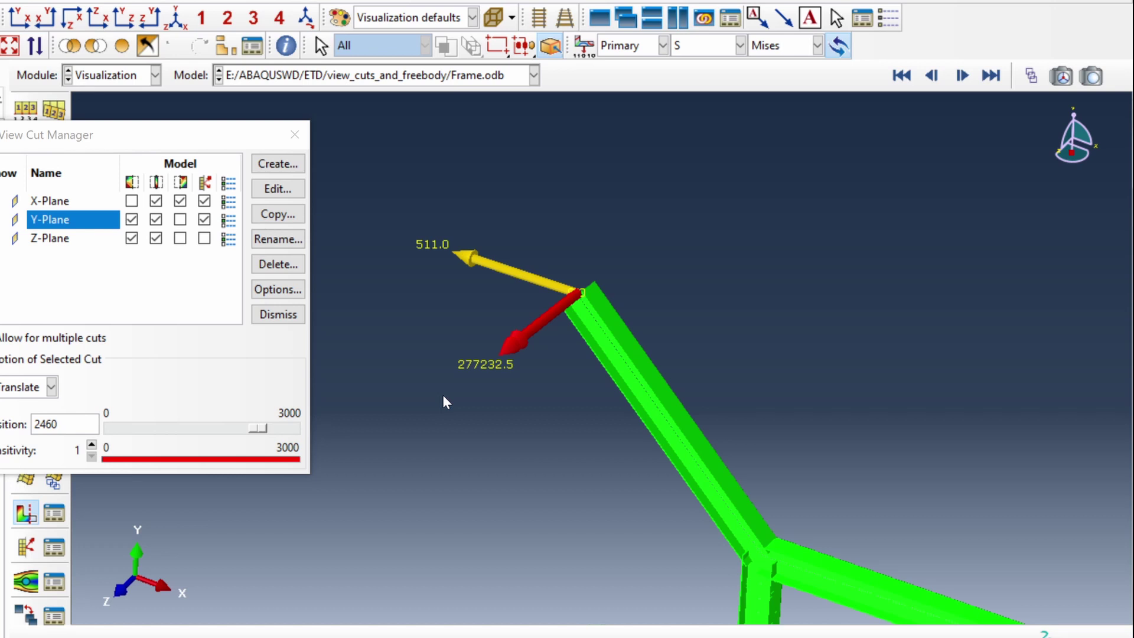
Step: Make the Y-Plane cut's free-body components resolve in a CSYS and begin creating one
left_click(234, 365)
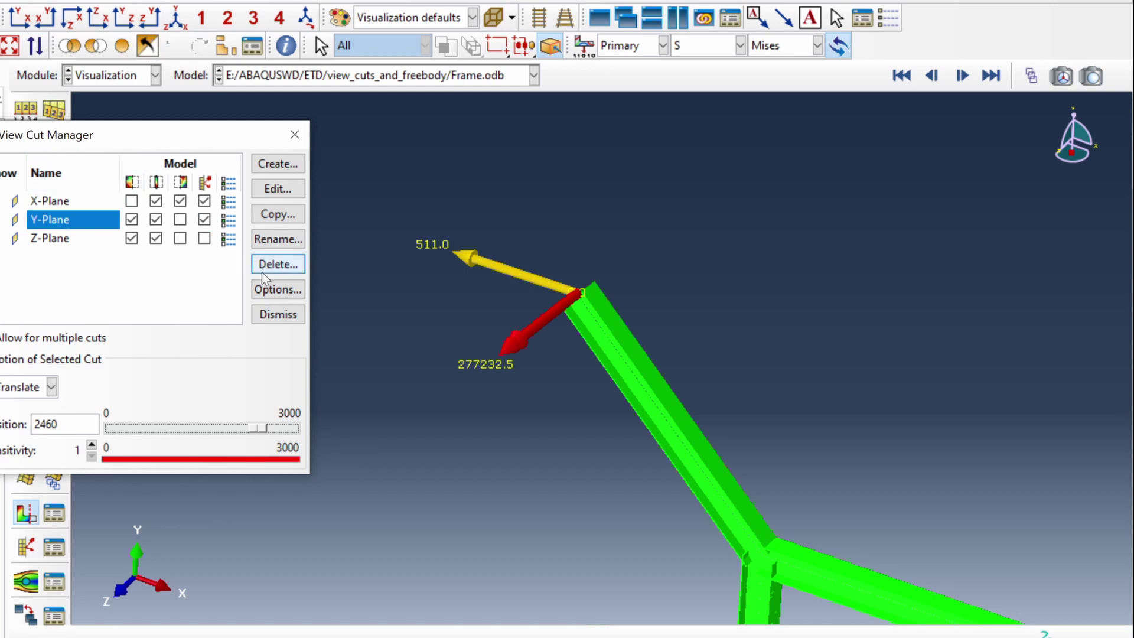
left_click(276, 290)
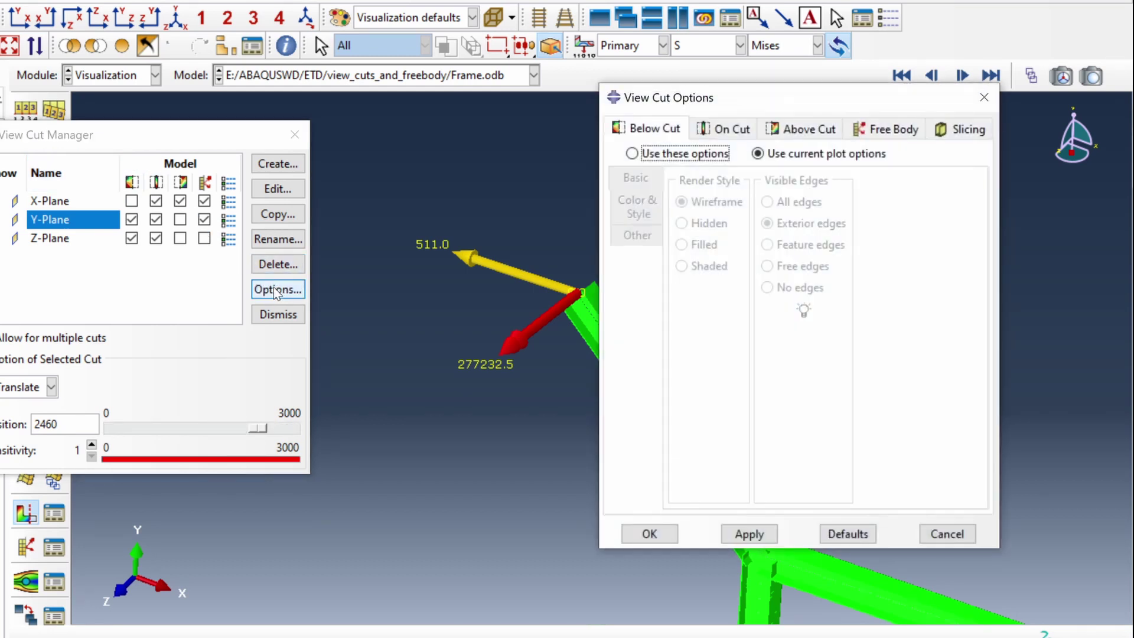
left_click(893, 131)
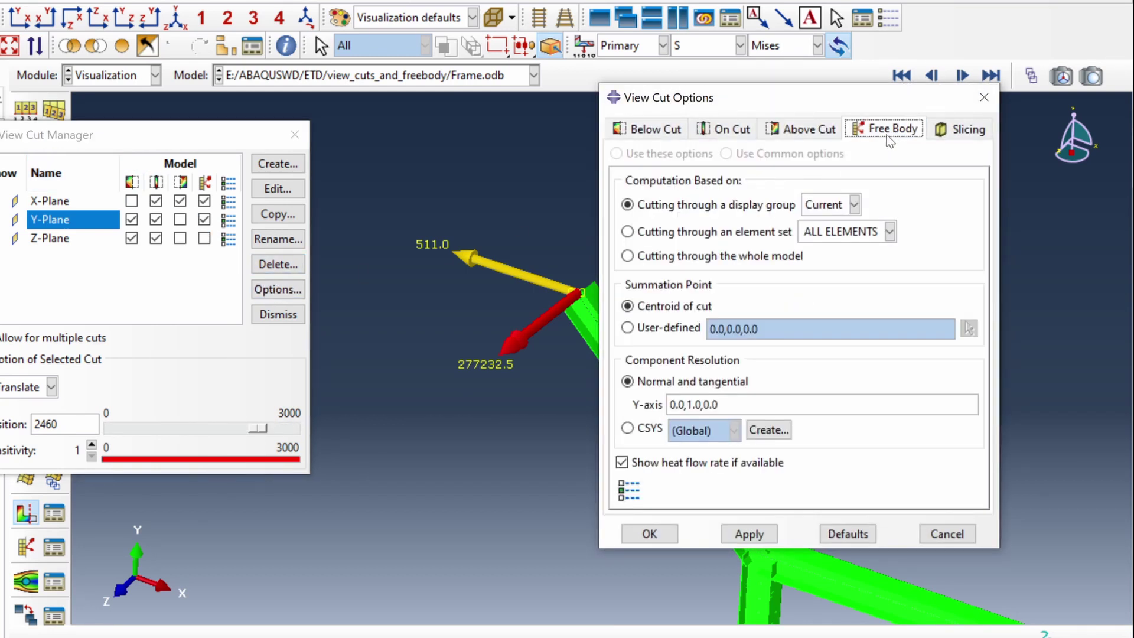
left_click(648, 429)
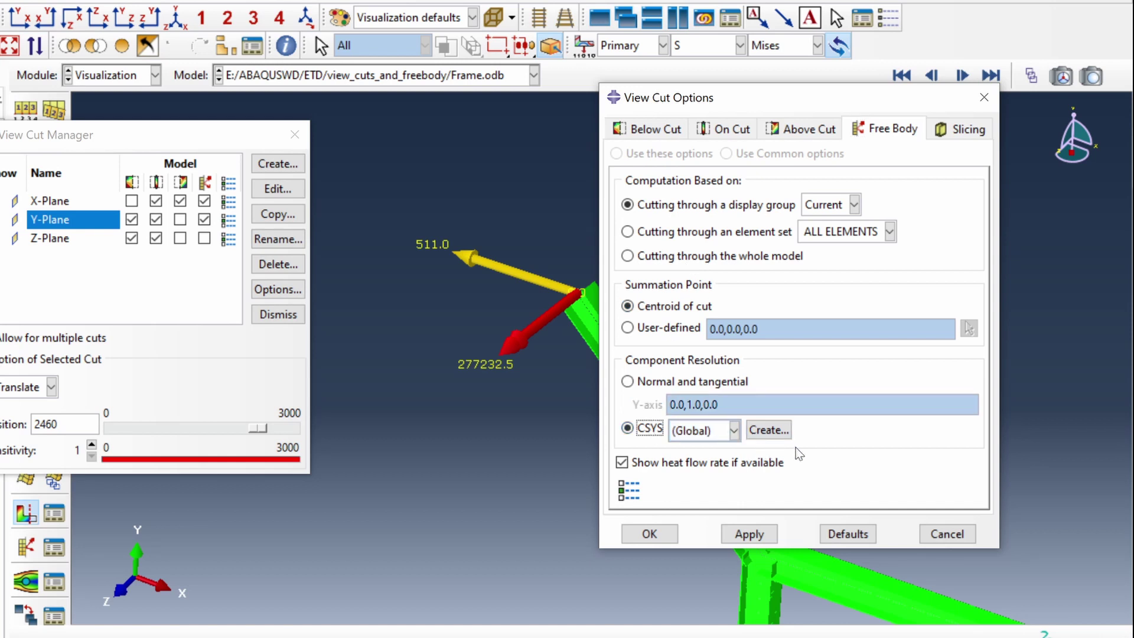
left_click(768, 429)
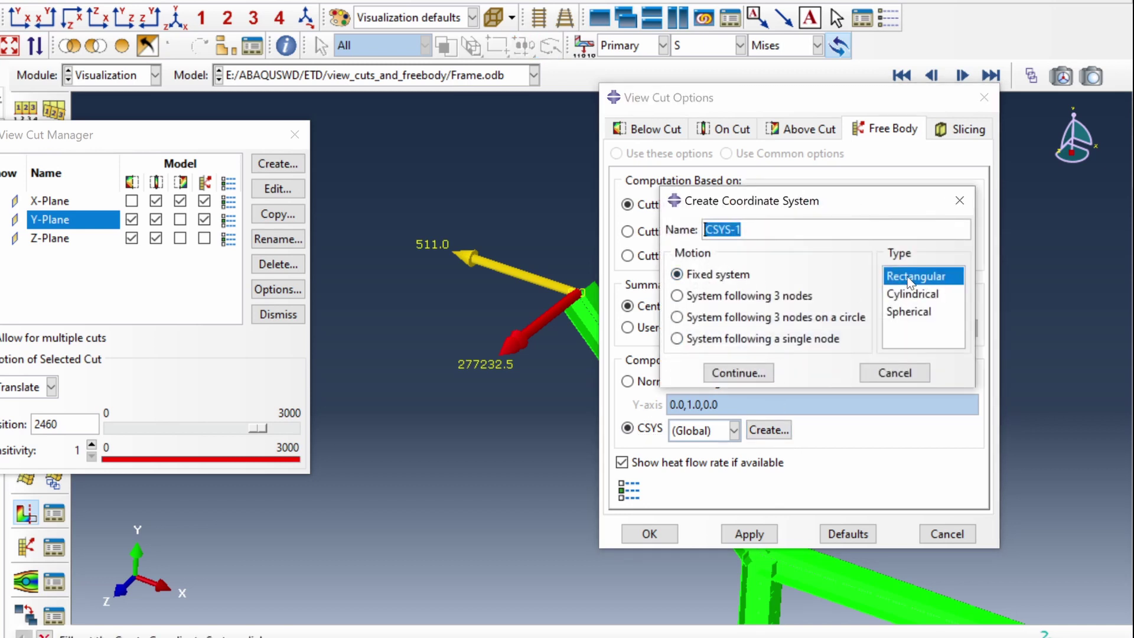
Step: Create CSYS-inclined with origin 0,0,0, X-axis point 1,-1,0 and X-Y plane point 0,1,0
left_click(734, 229)
type("inclined")
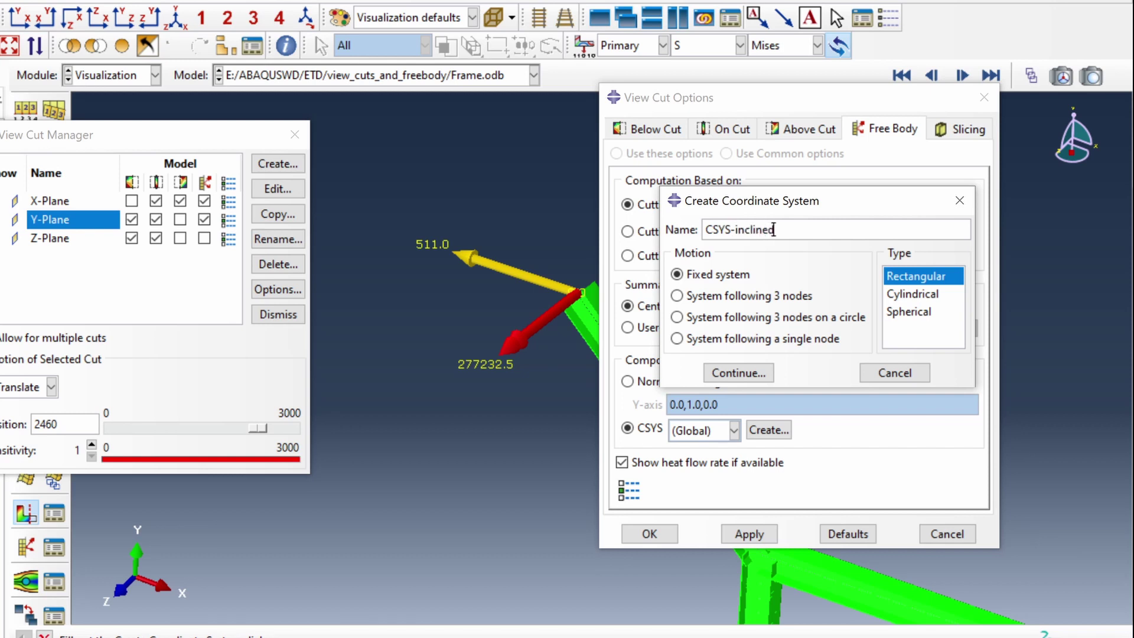
left_click(738, 373)
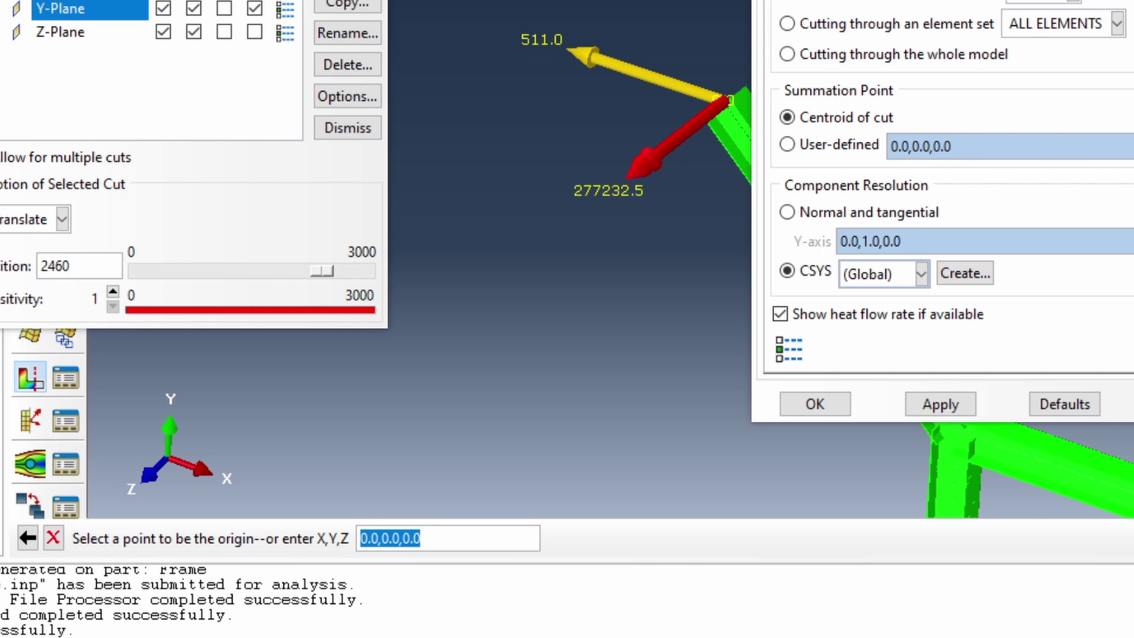
left_click(419, 538)
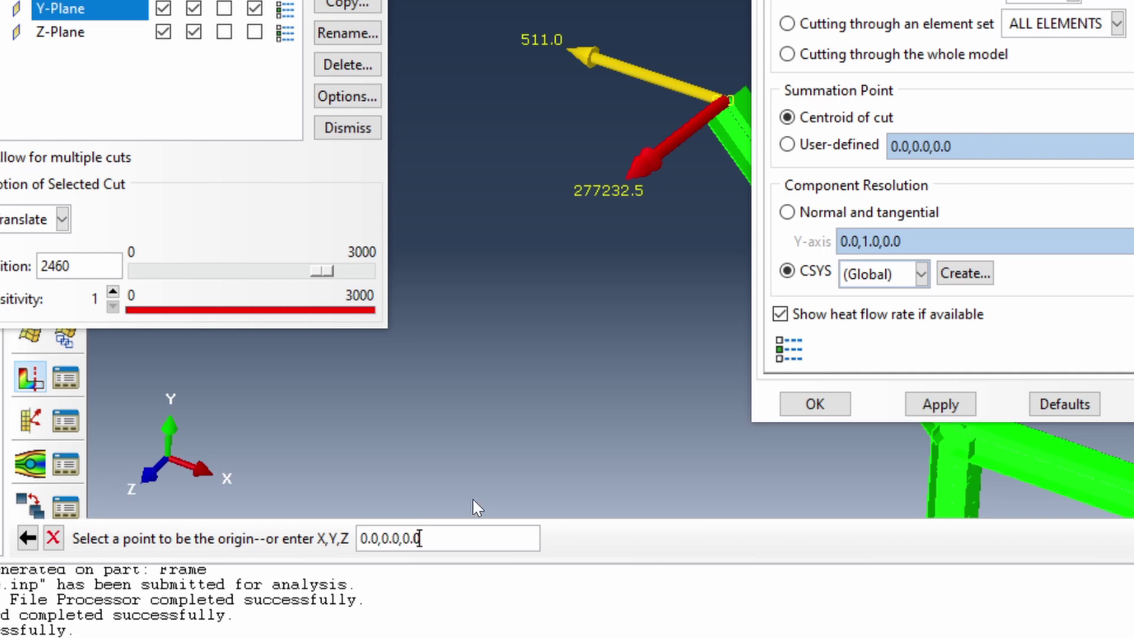
key("Return")
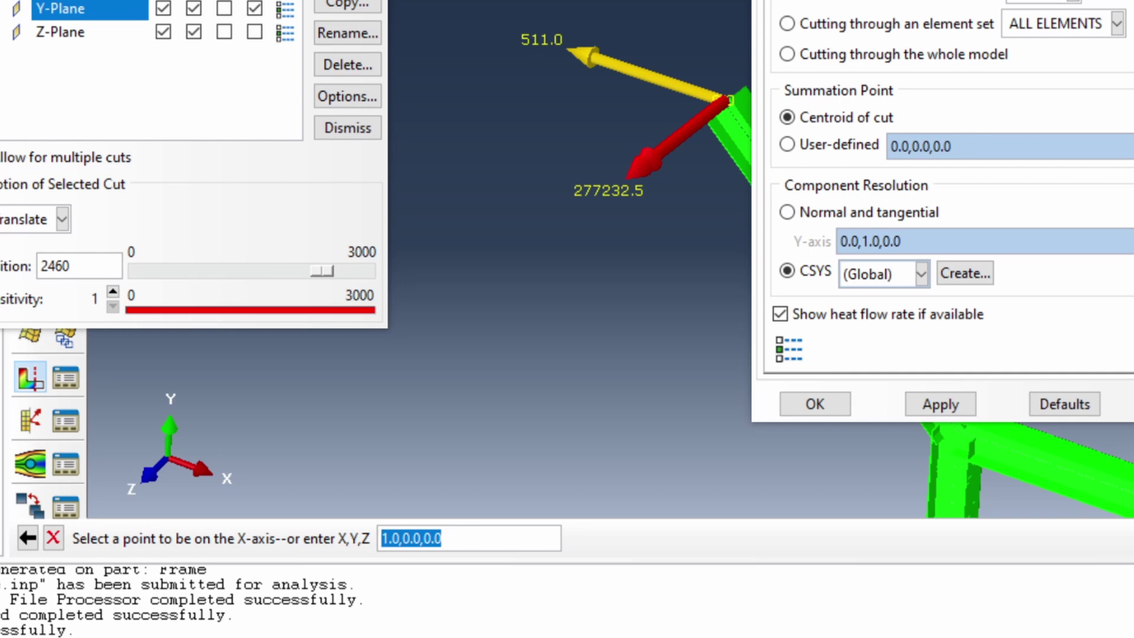
left_click(400, 537)
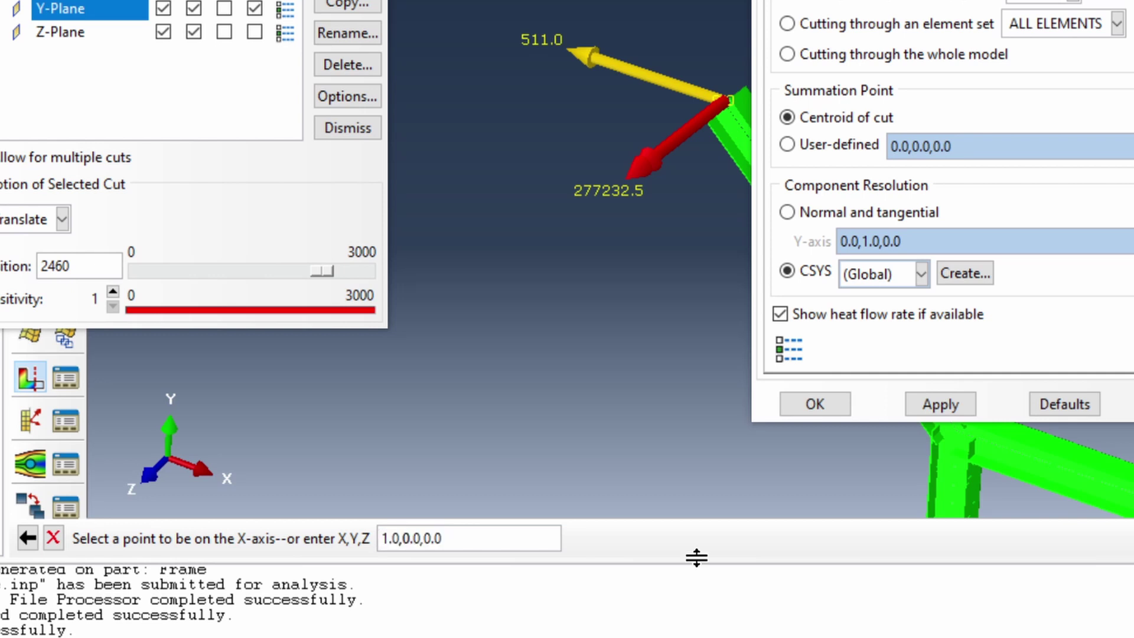
type("-1")
key("Delete")
key("Return")
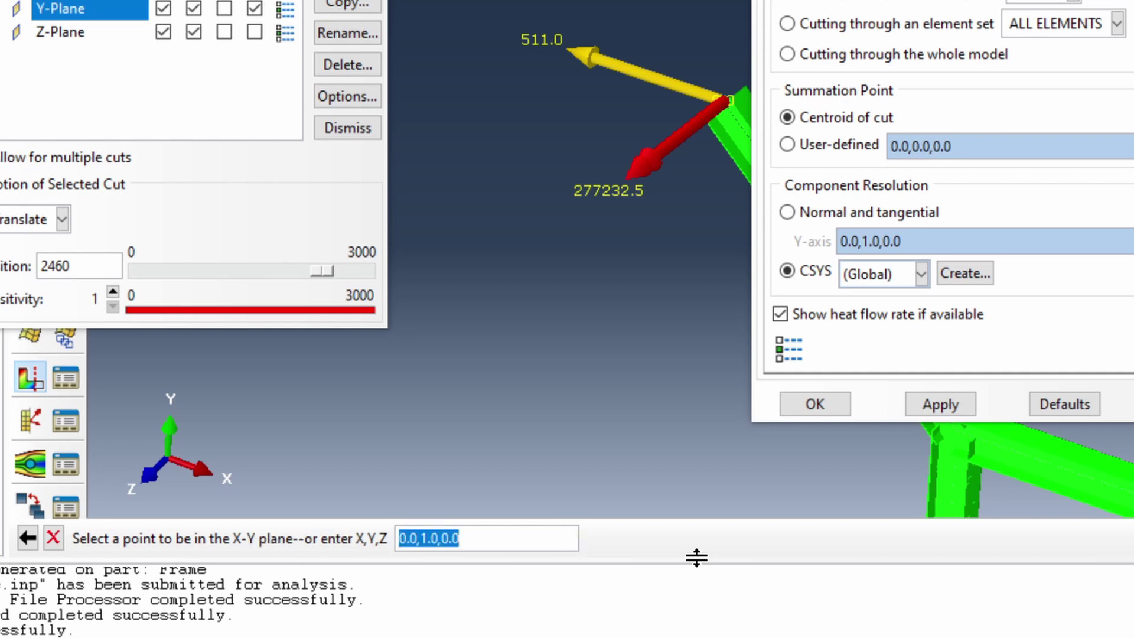
key("Return")
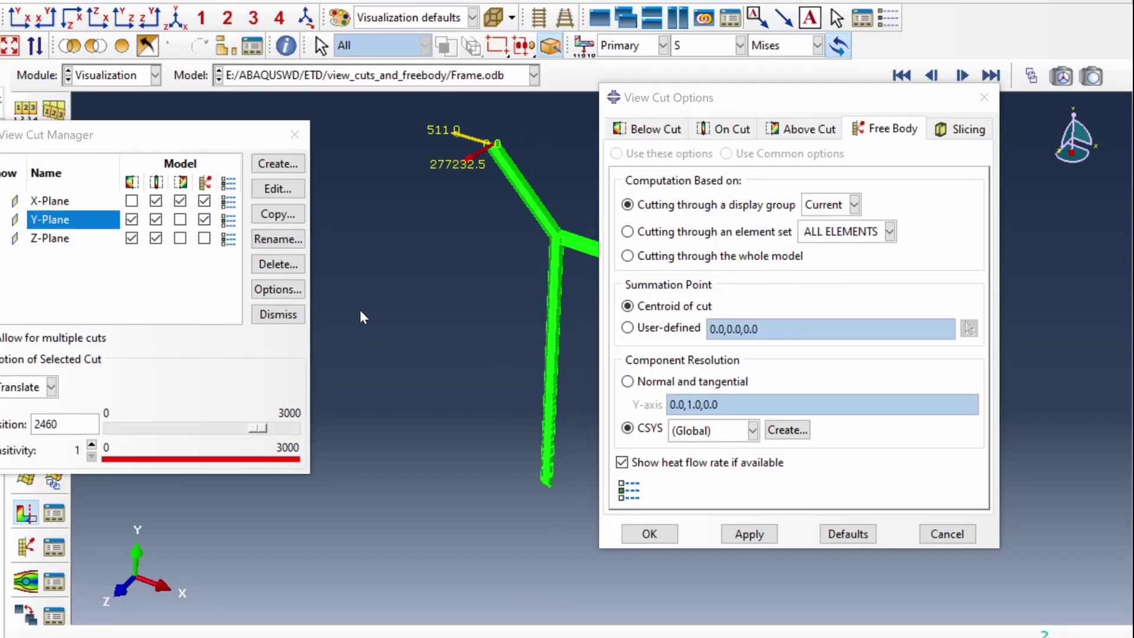
Step: Show the frame in the front X-Y view and move the View Cut Options dialog aside
mouse_move(533, 408)
left_mouse_down()
mouse_move(480, 408)
mouse_move(445, 441)
left_mouse_up()
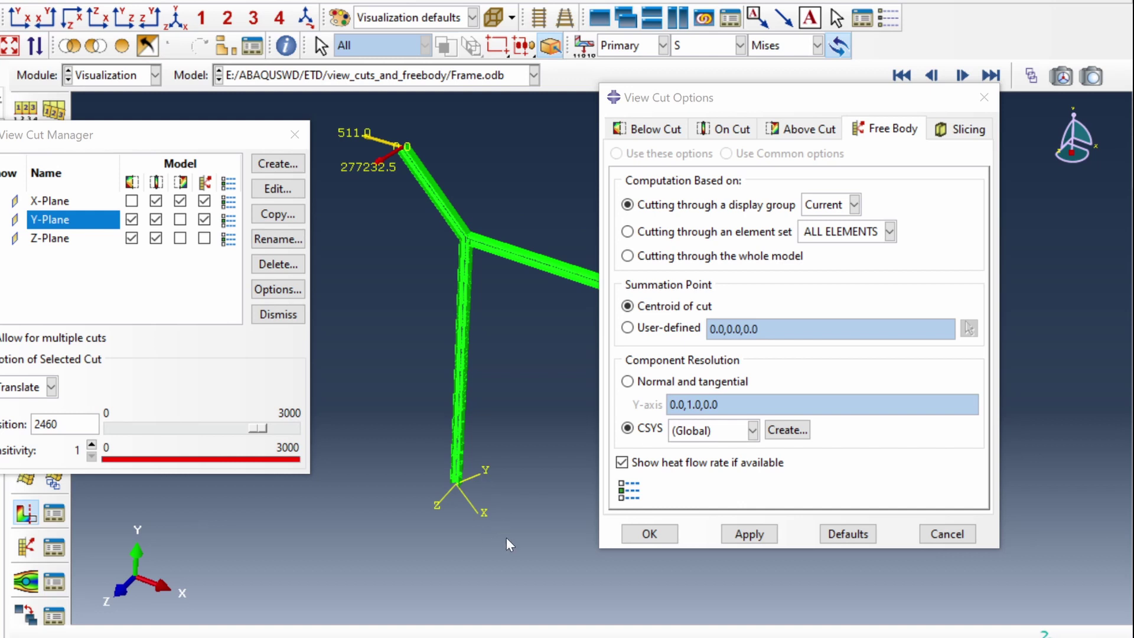
left_click(19, 20)
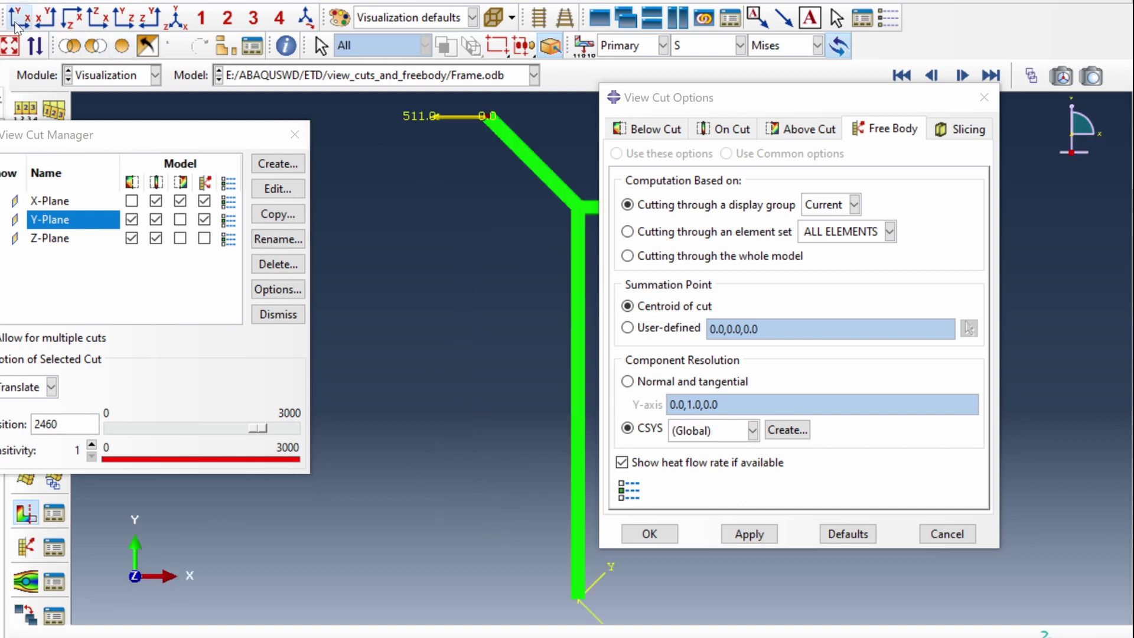
left_click_drag(815, 103, 935, 102)
scroll(587, 207, "up", 1)
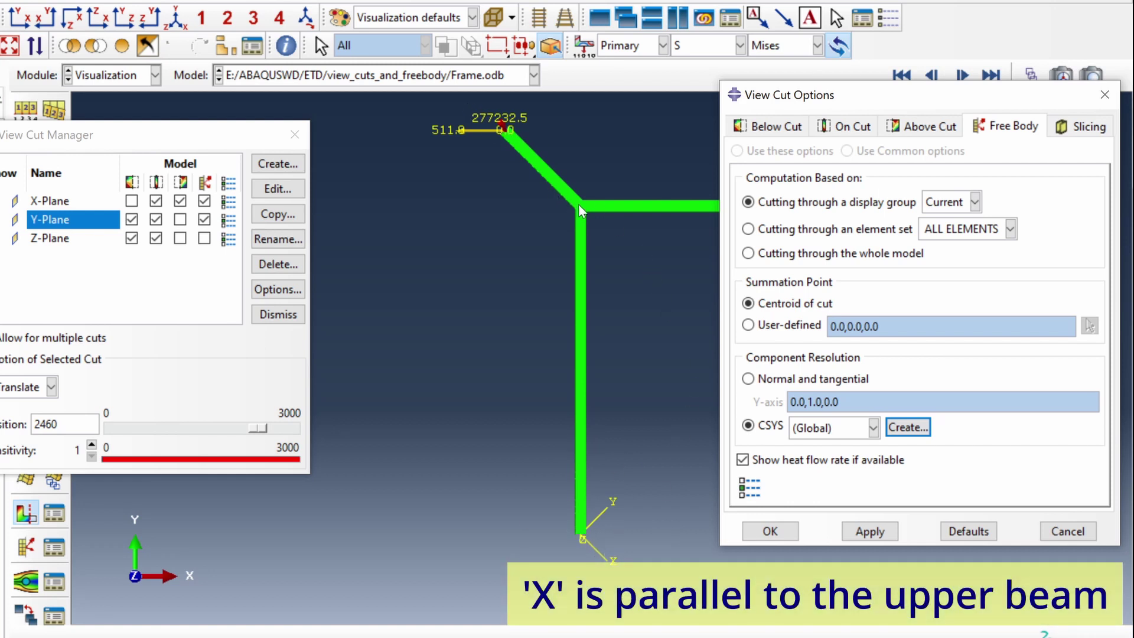
Step: Resolve Y-Plane free-body forces in CSYS-inclined and orbit to the 361.3 and 277232.5 arrows
left_click(841, 426)
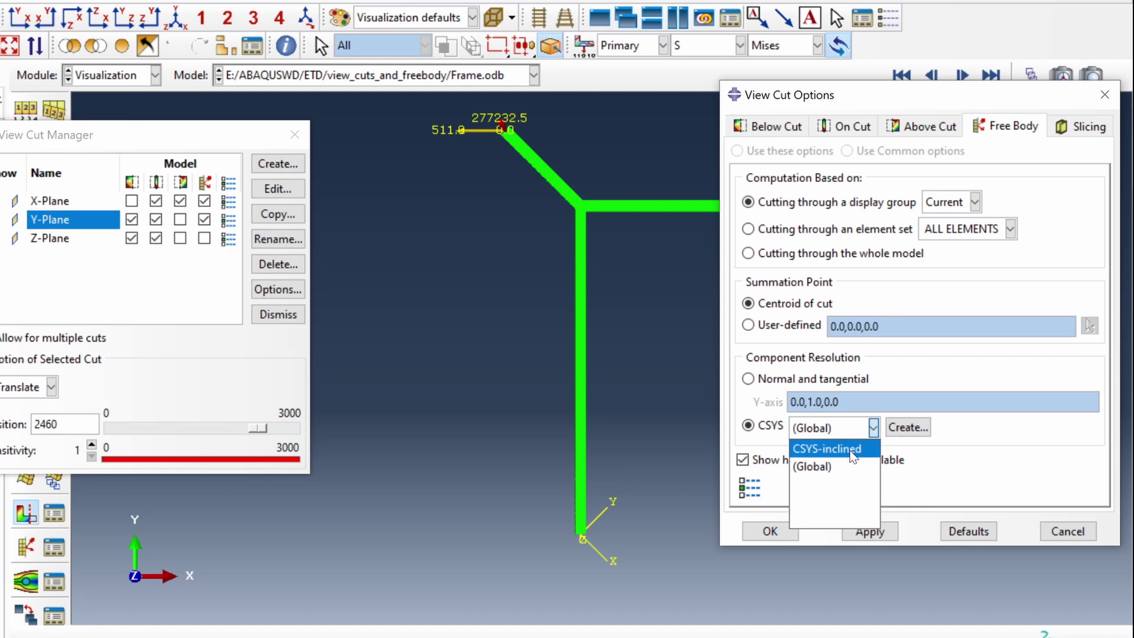
left_click(852, 449)
left_click(770, 532)
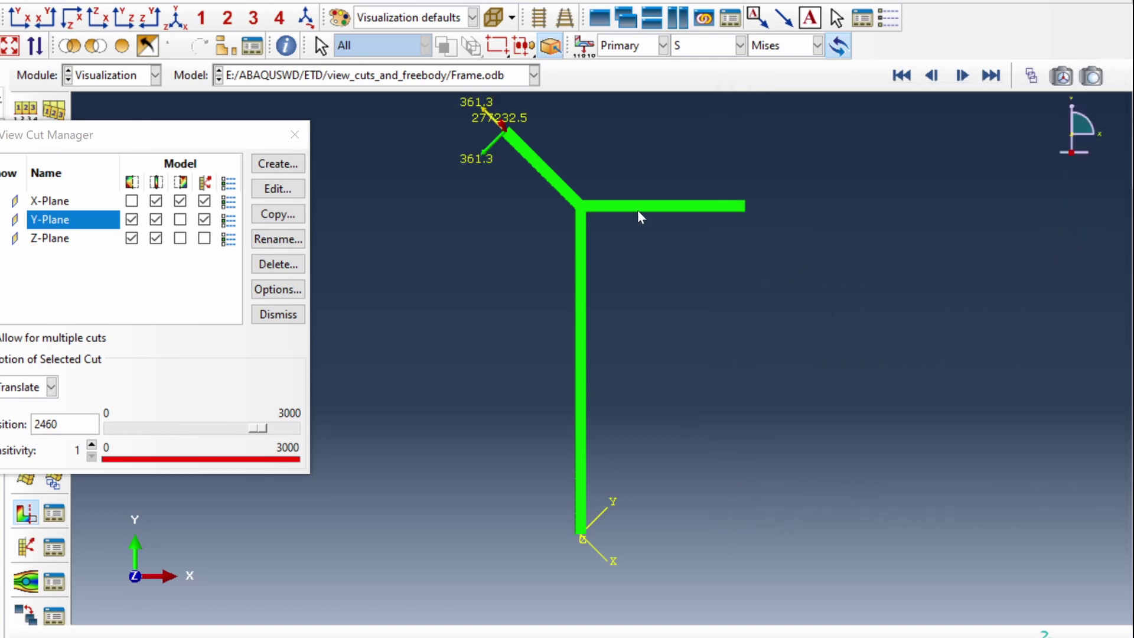
left_click_drag(639, 217, 597, 410, "ctrl+alt")
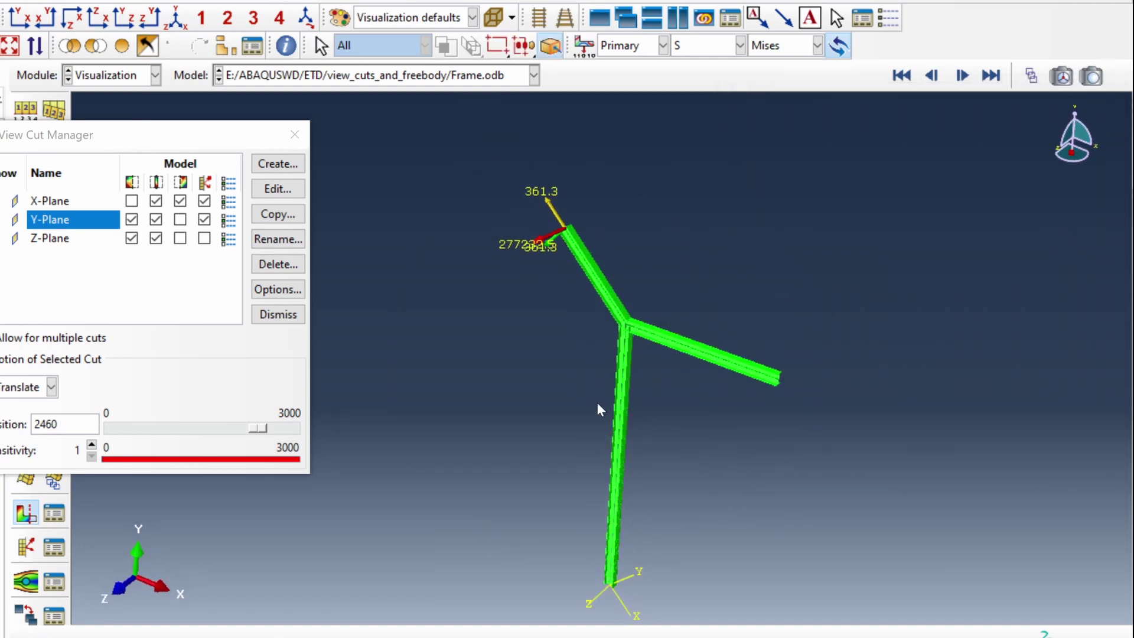
scroll(544, 176, "up", 2)
scroll(506, 210, "up", 3)
scroll(546, 201, "up", 3)
scroll(600, 237, "up", 2)
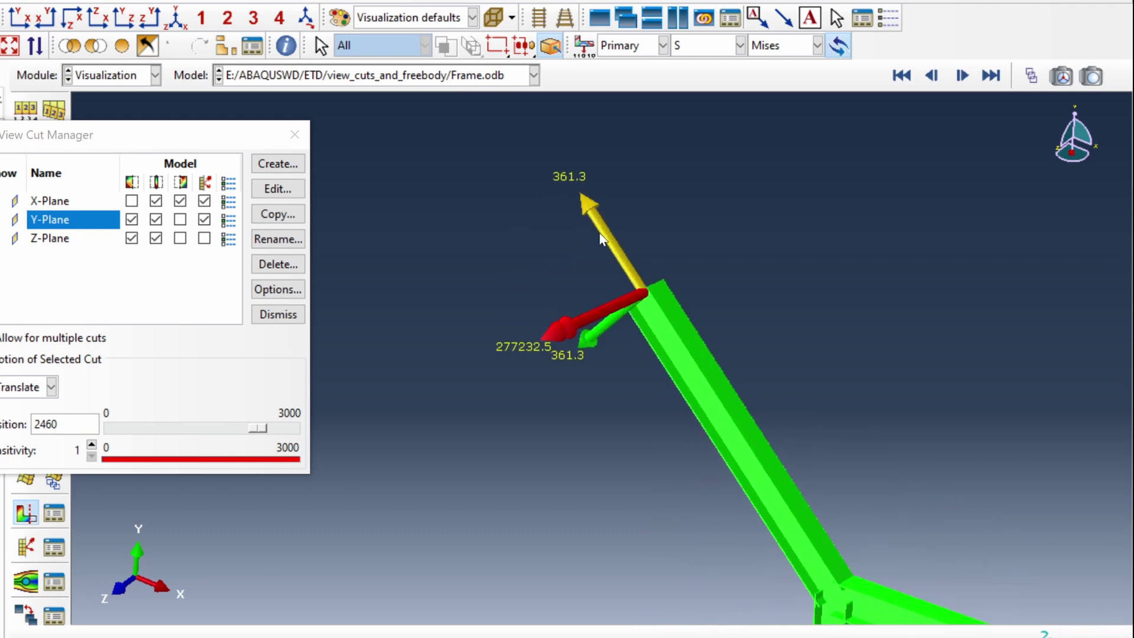
left_click_drag(685, 487, 803, 440, "ctrl+alt")
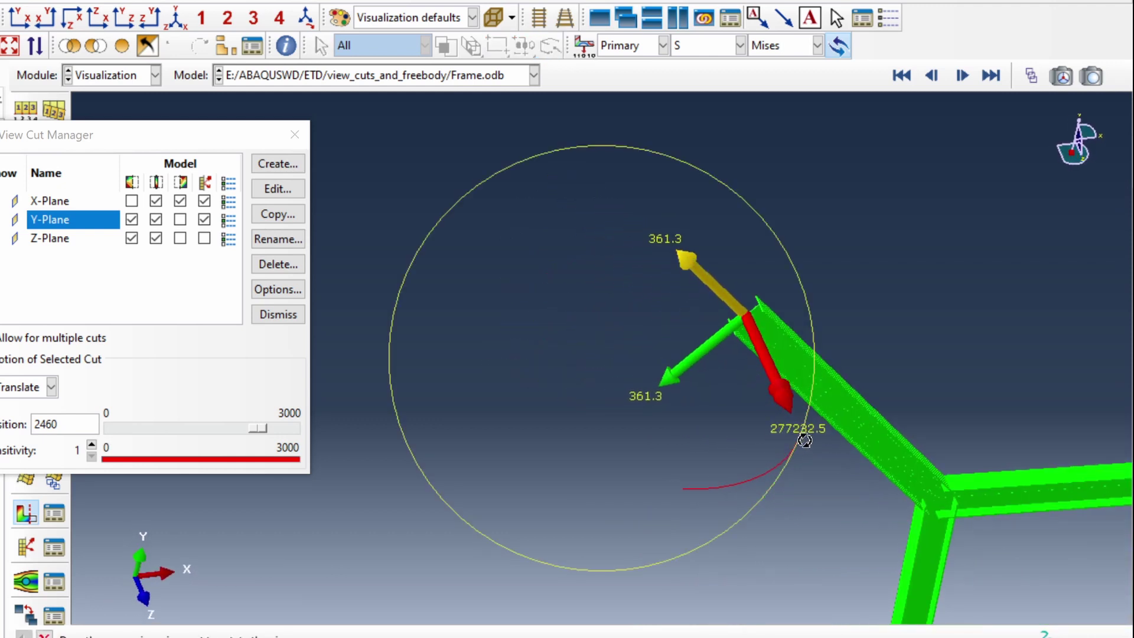